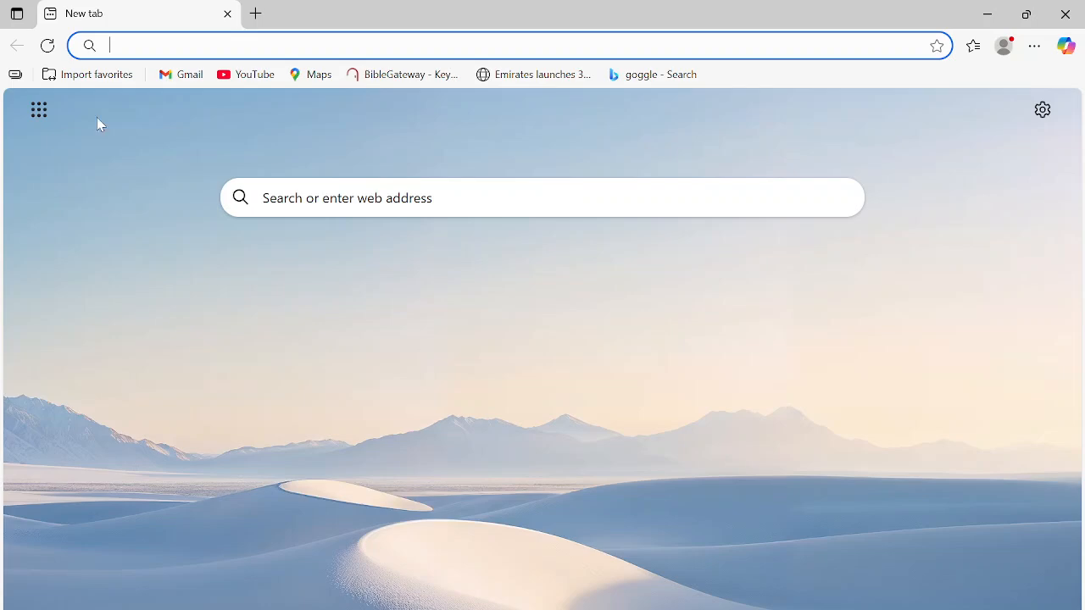
- Go to the MoodleCloud website at moodlecloud.com
text(ww)
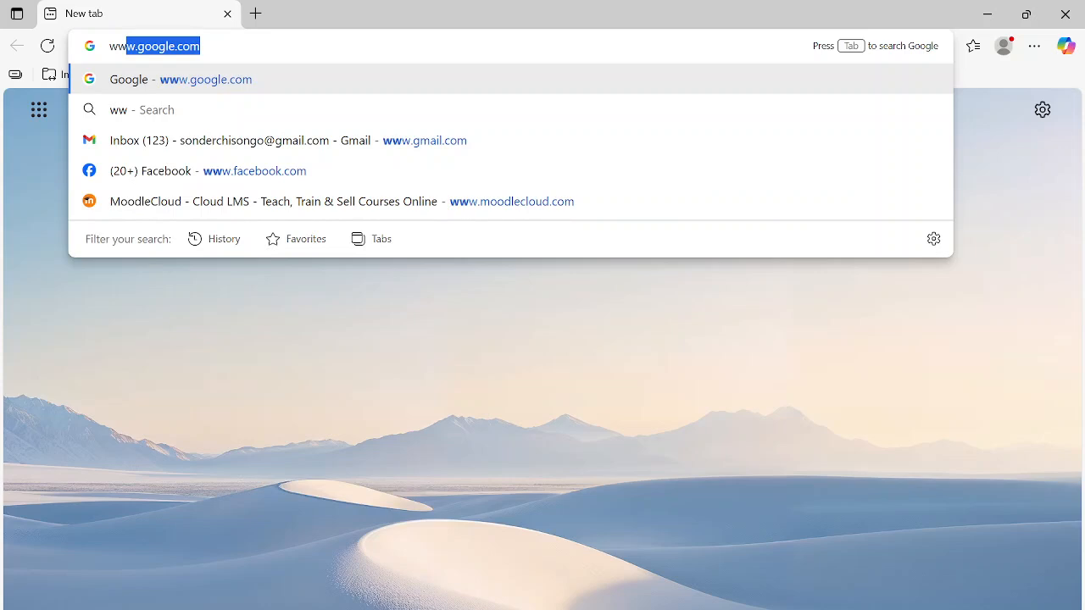
key(BackSpace)
key(BackSpace)
key(BackSpace)
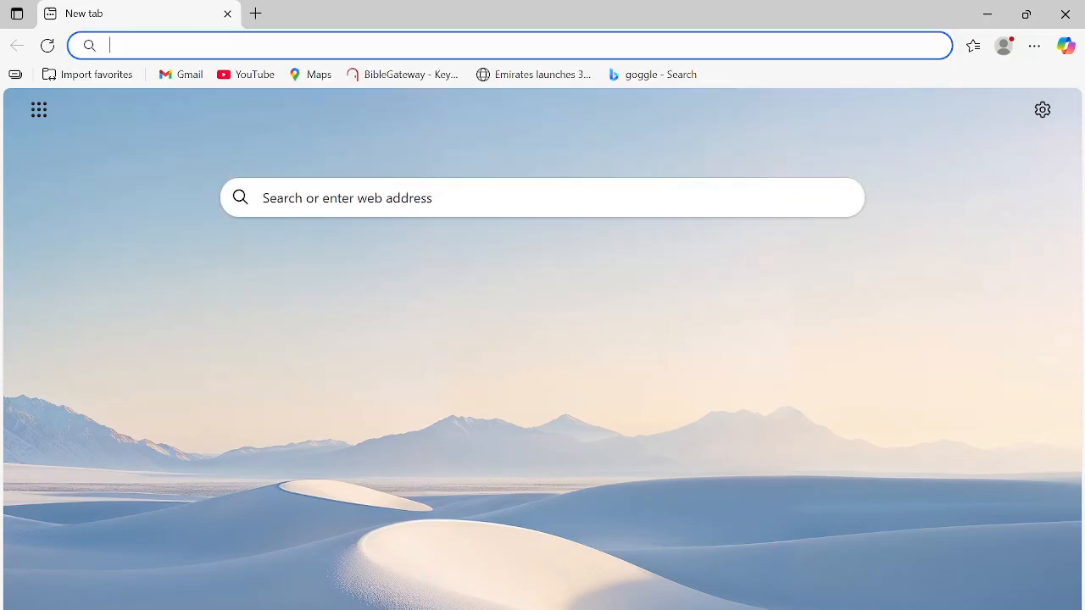
text(mood)
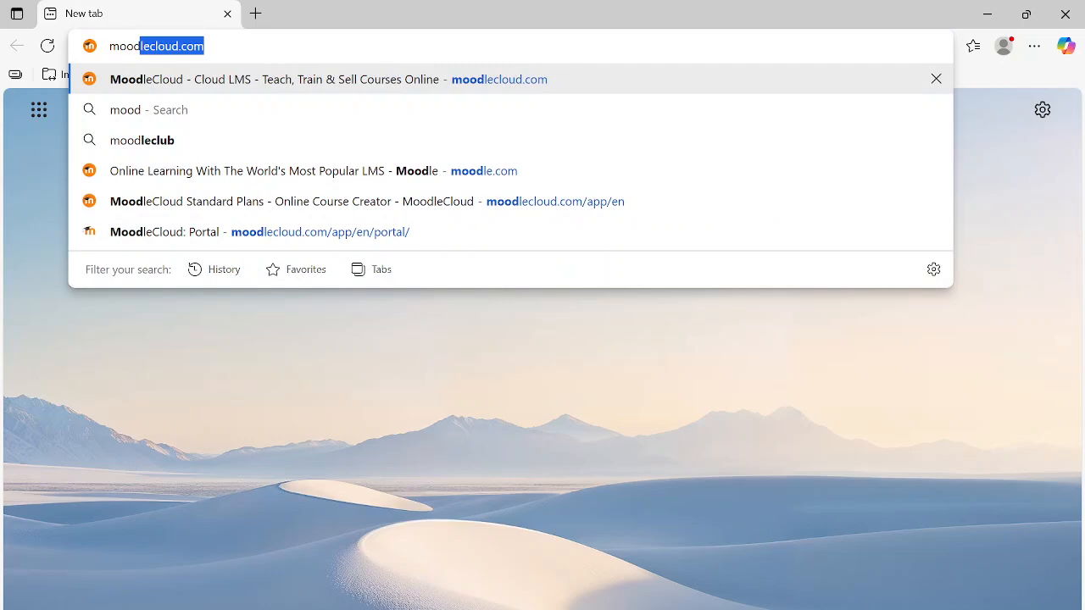
key(Return)
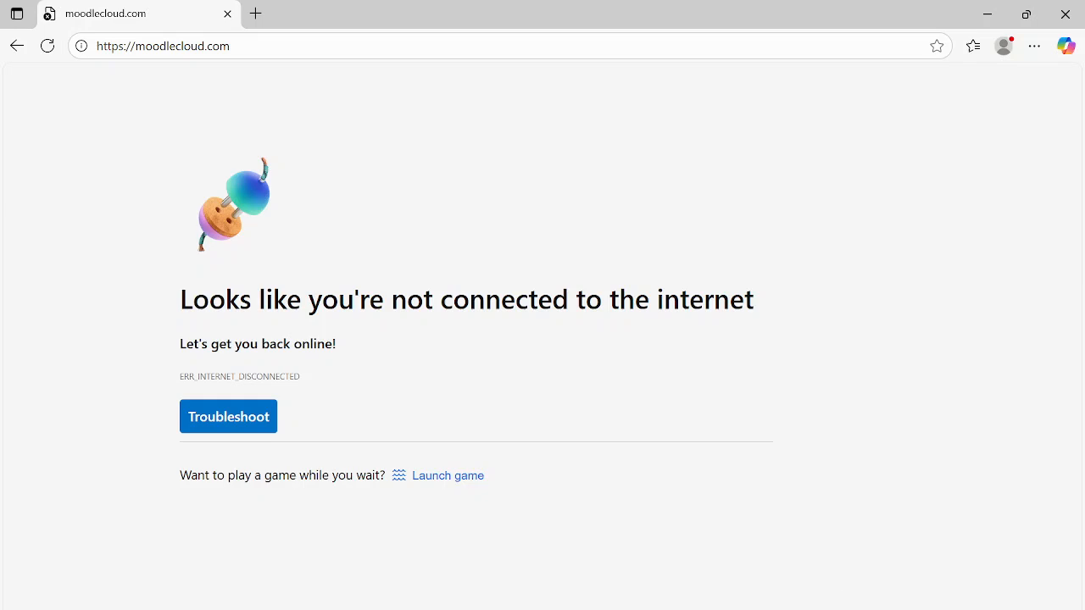
- Connect the computer to the Airtel 4G Broadband_7AE4 Wi-Fi network and return to the MoodleCloud page
click(879, 609)
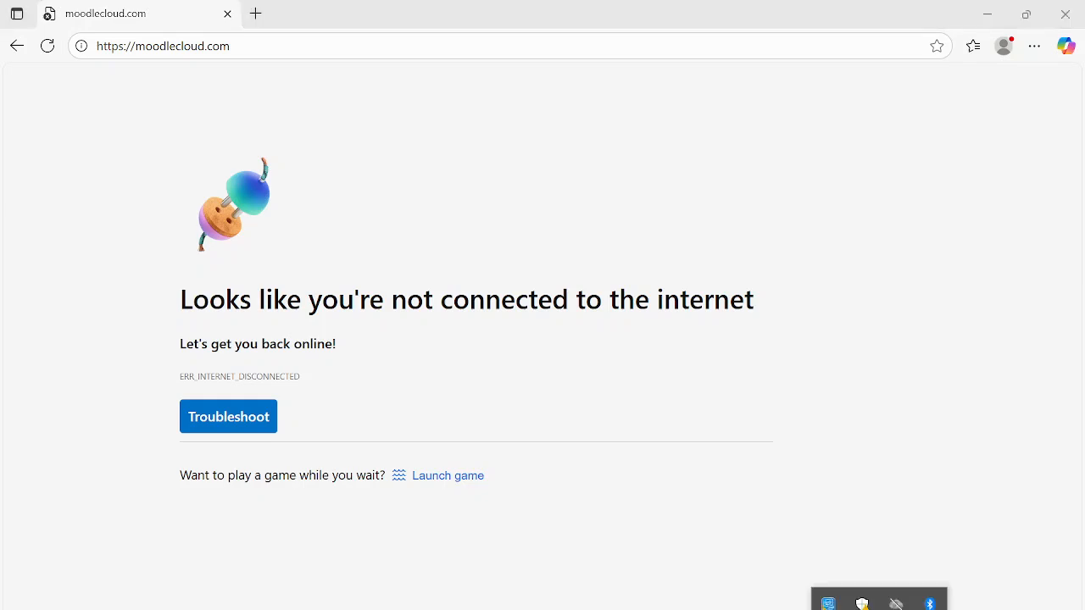
click(932, 609)
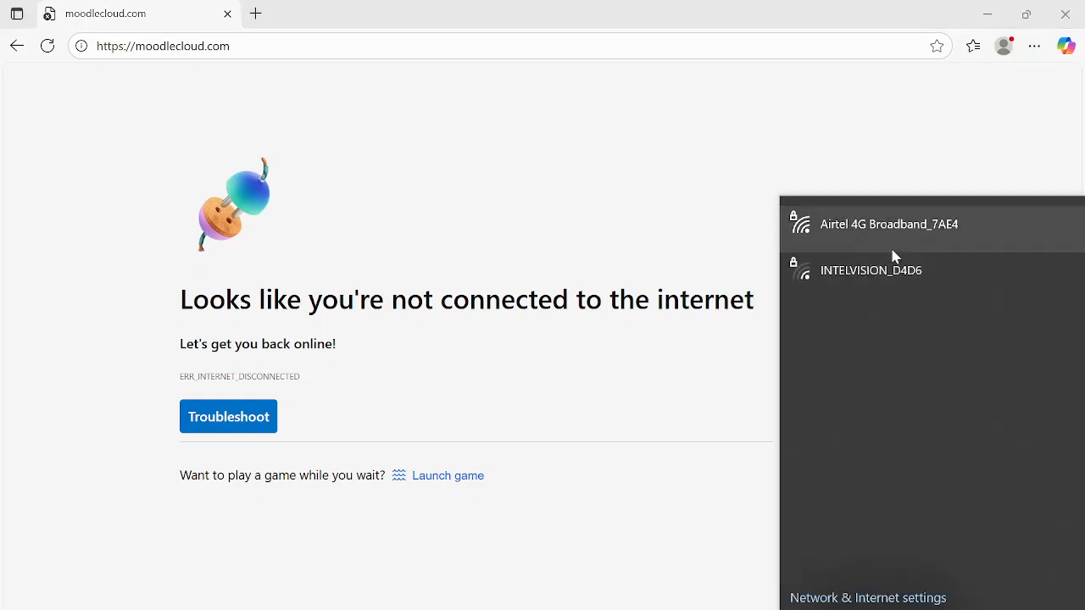
click(888, 243)
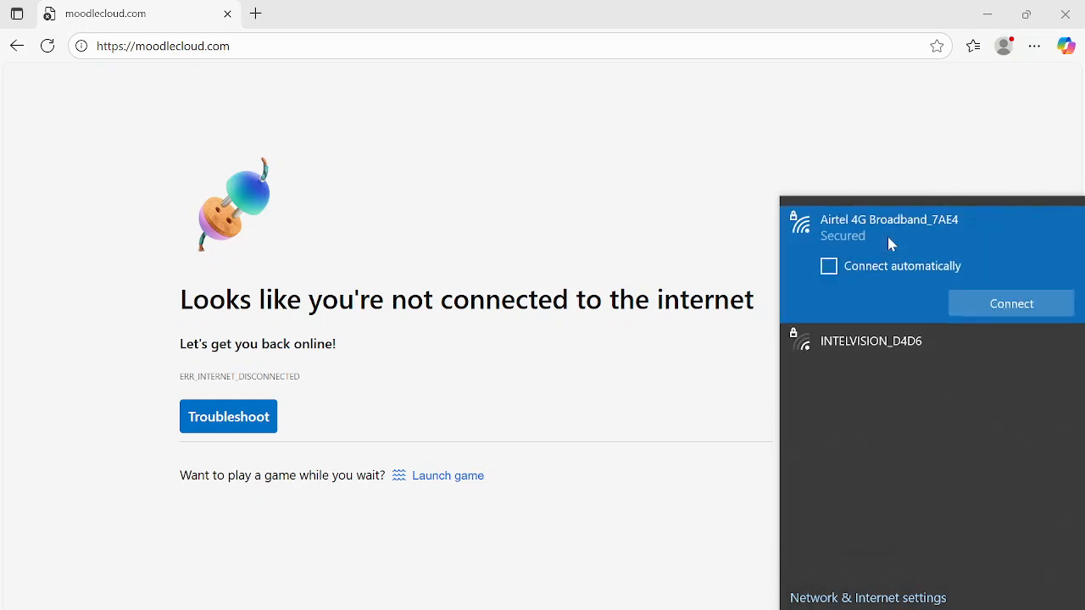
click(1006, 303)
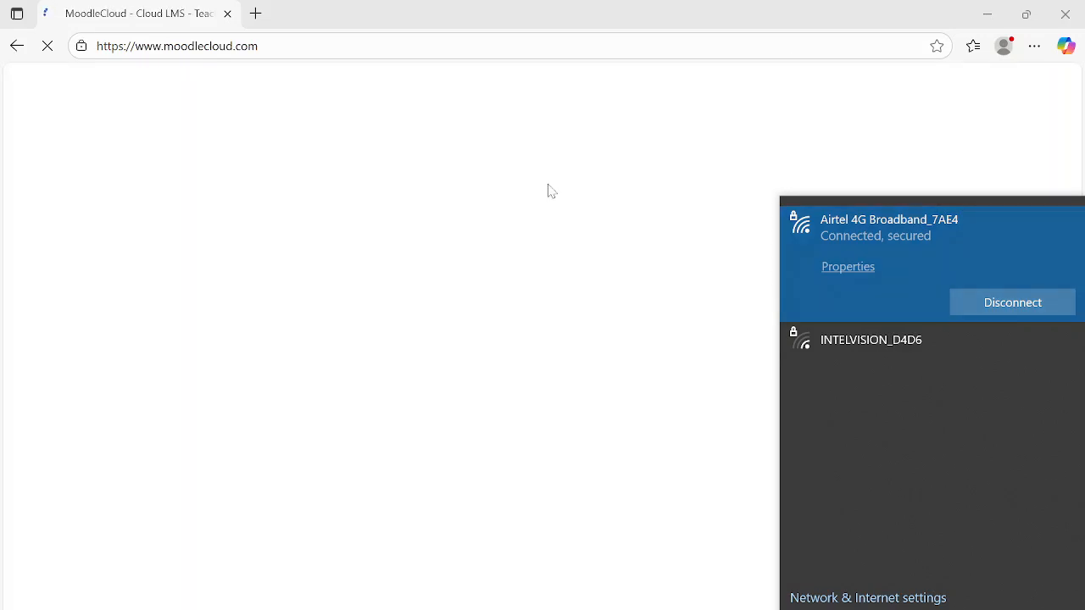
click(818, 138)
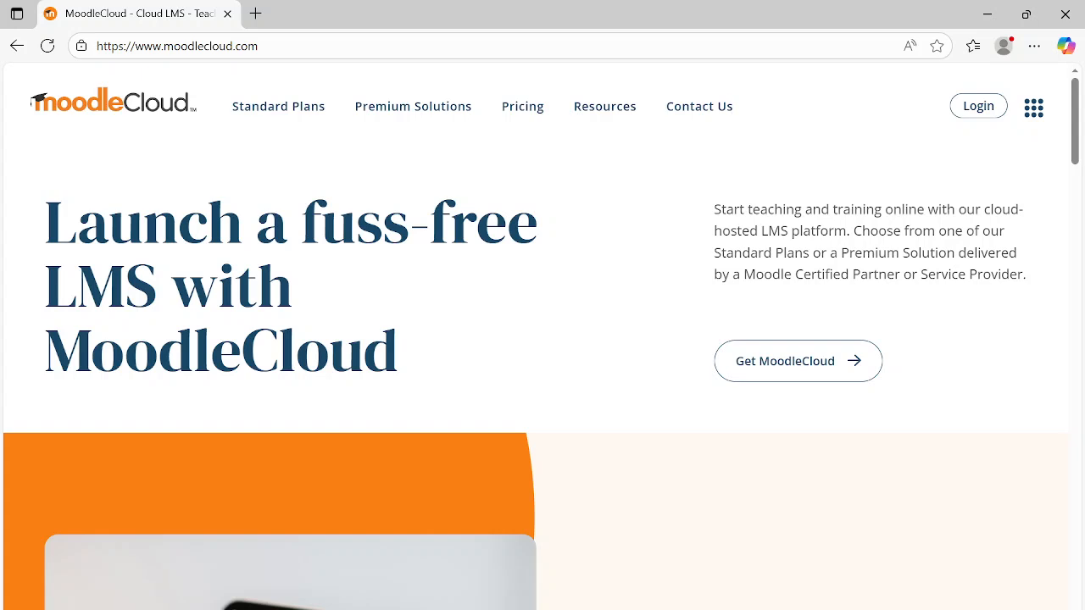
- Log in to the MoodleCloud customer portal with the prefilled credentials and open the sonder.moodlecloud.com site
click(978, 105)
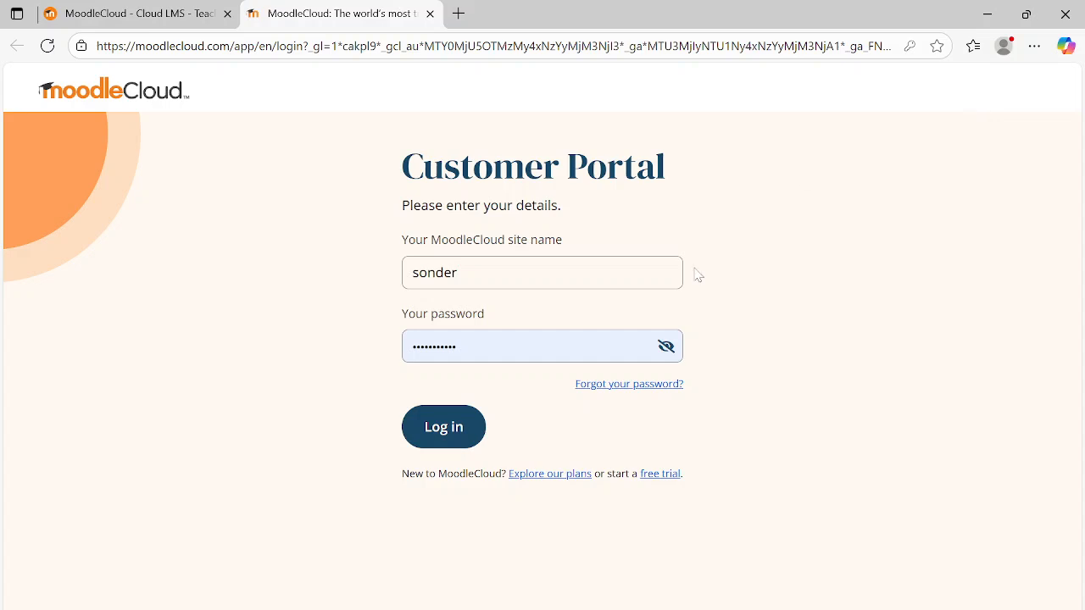
click(460, 428)
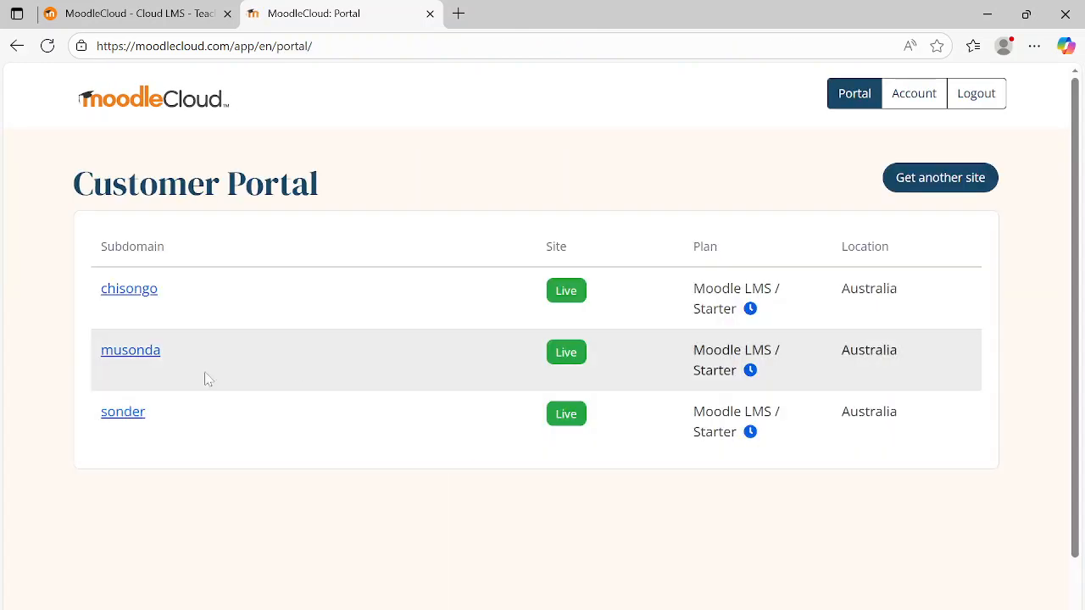
click(133, 415)
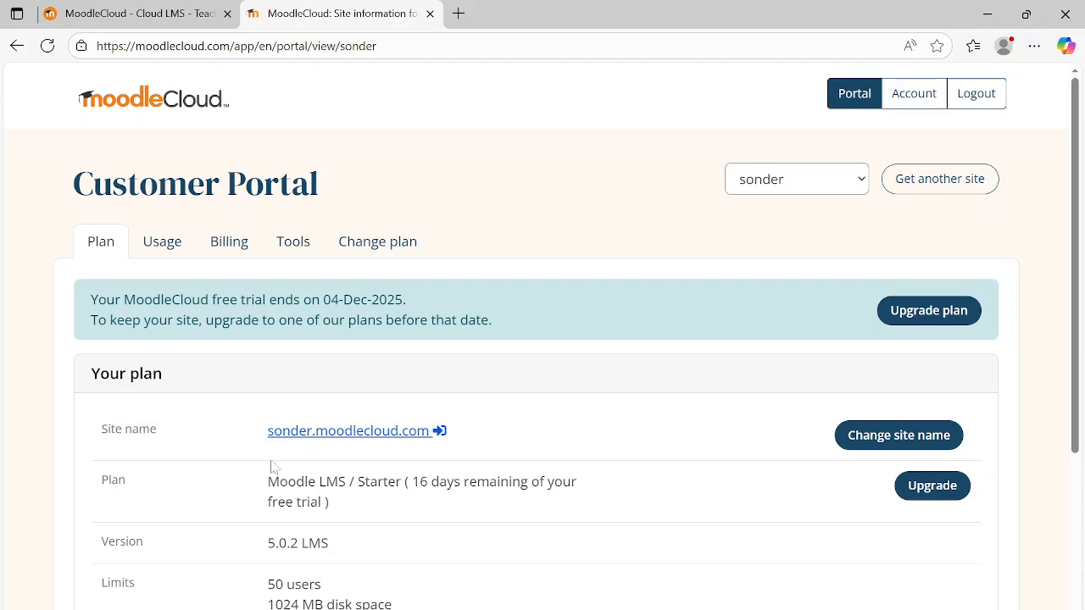
click(337, 433)
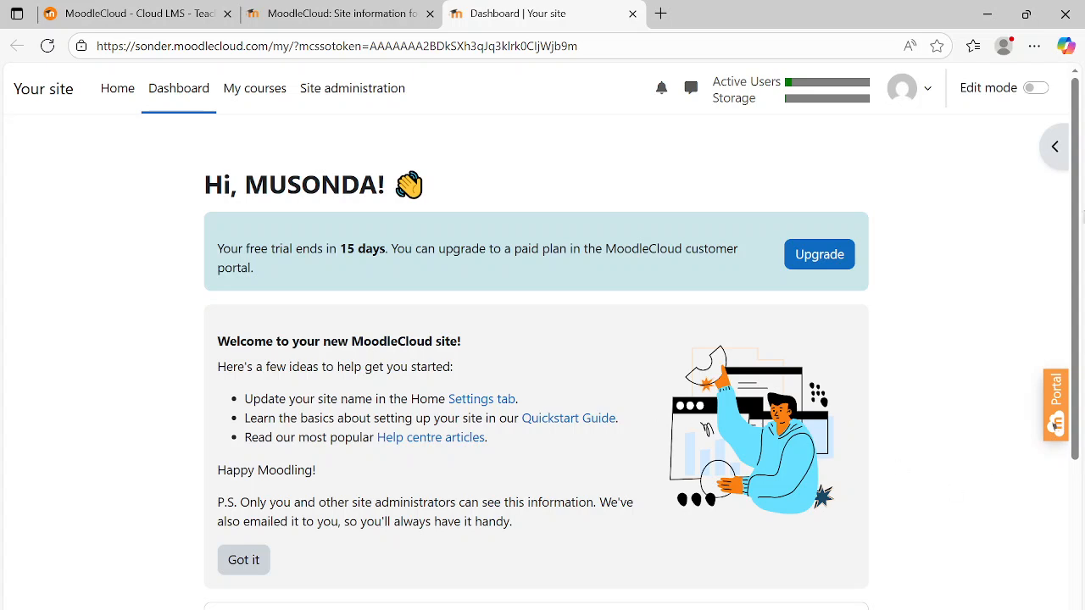
- Look over the dashboard down to the course overview, and check the topic list on the MOODLE CLOUD-PART ONE slide in PowerPoint
drag(1073, 205, 1017, 435)
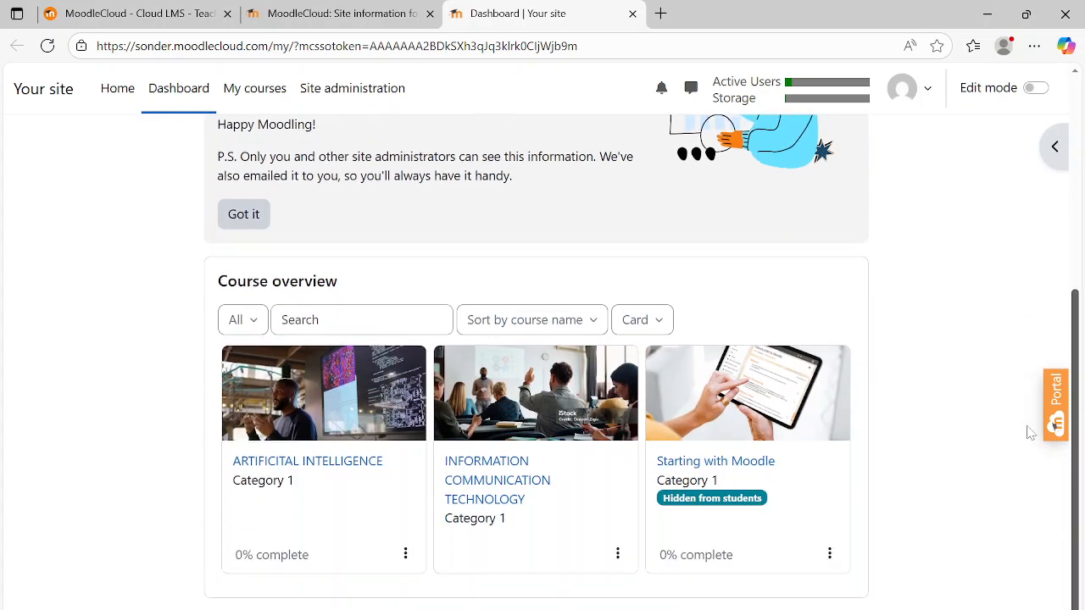
scroll(1029, 438, up, 1)
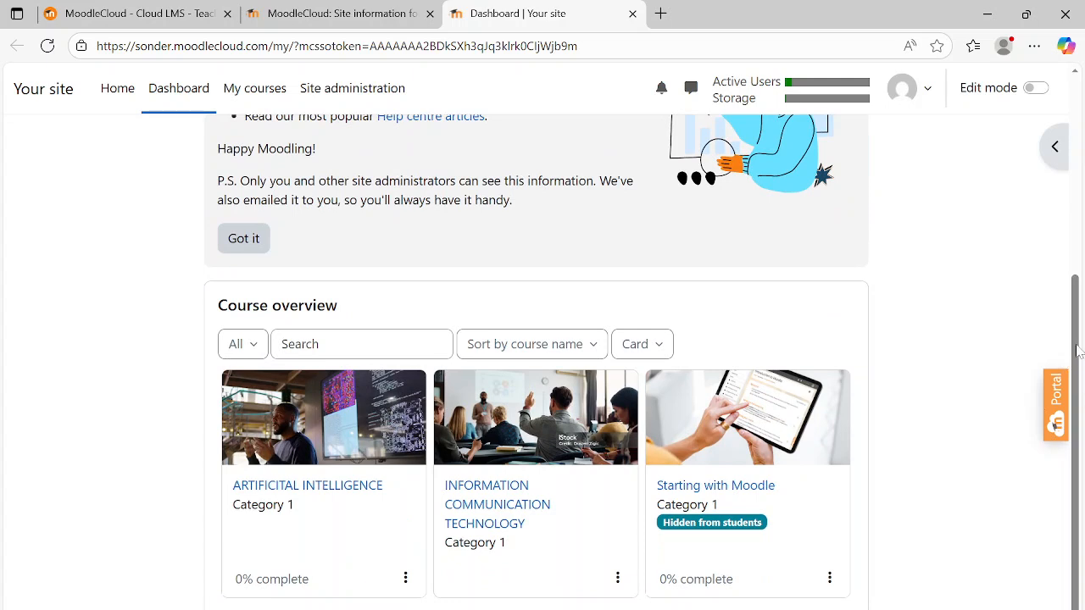
drag(1078, 351, 1074, 161)
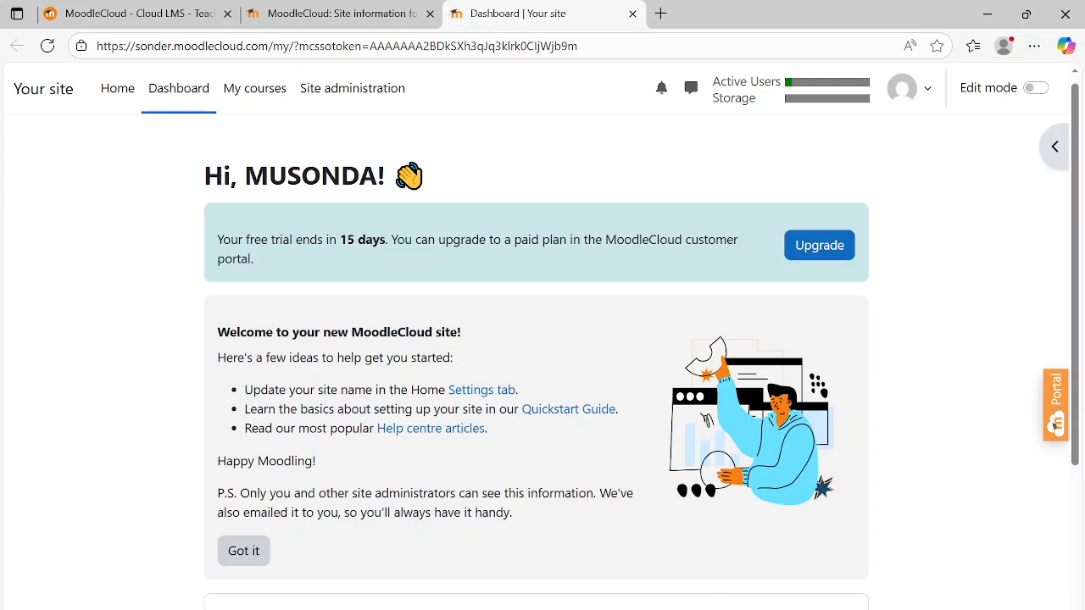
click(678, 609)
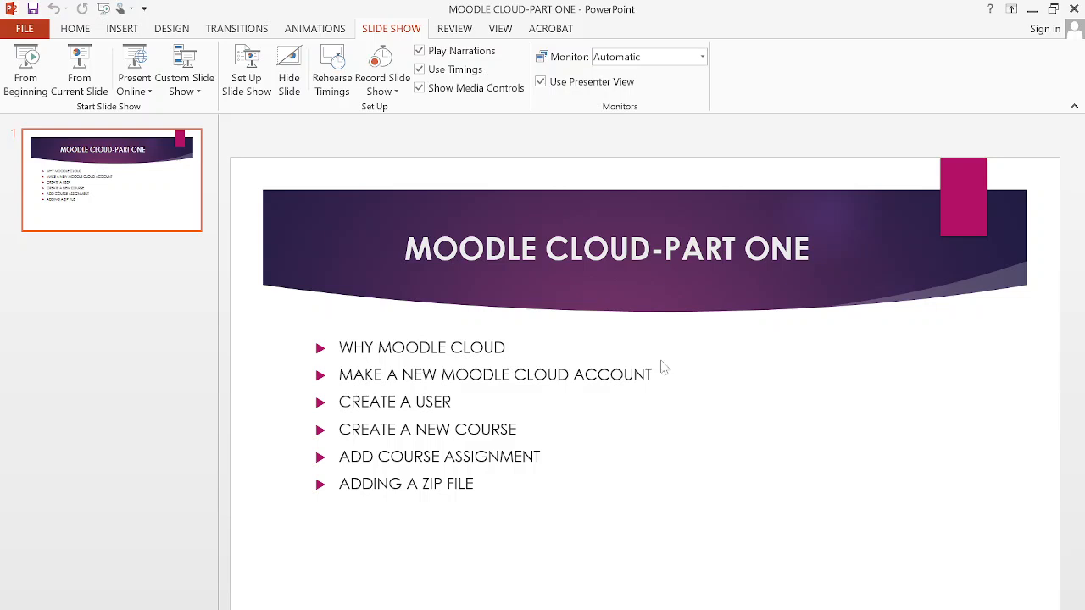
click(1032, 10)
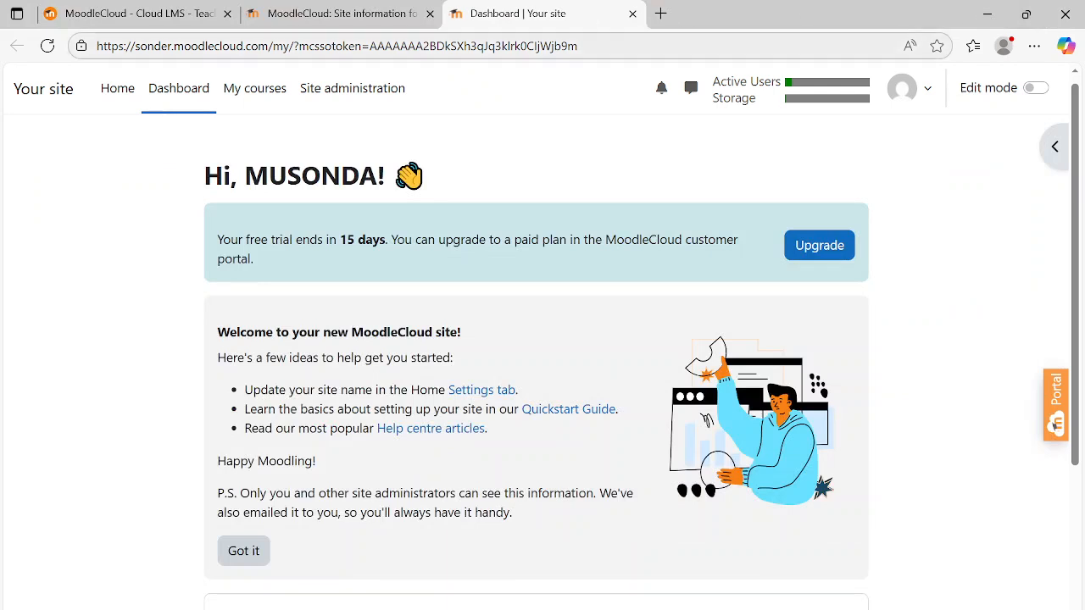
- Return to the MoodleCloud home page, highlight its web address and look through the page down to the footer
click(152, 20)
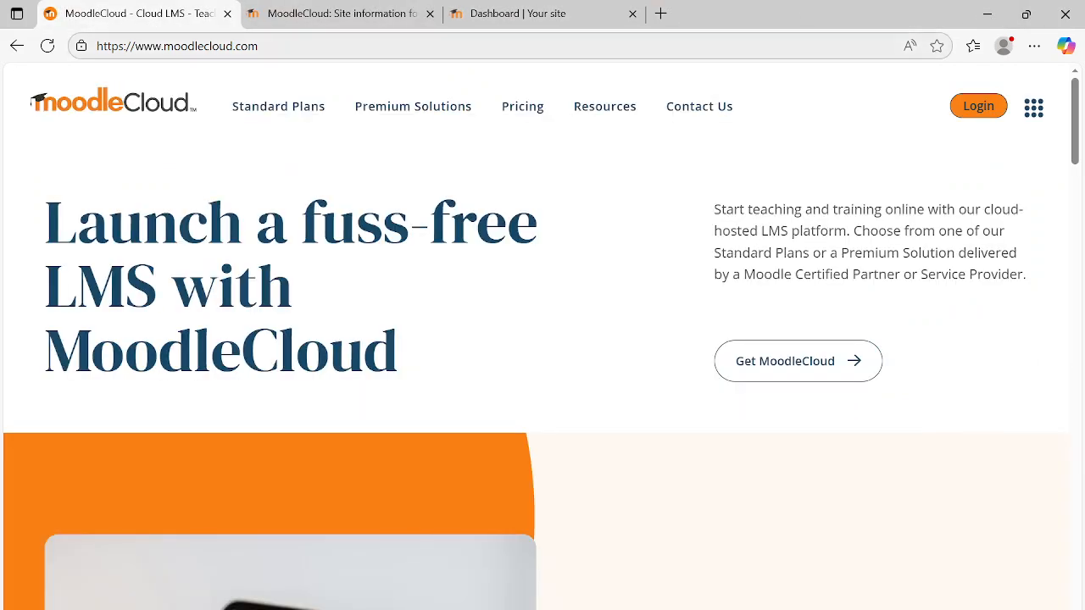
drag(259, 46, 51, 47)
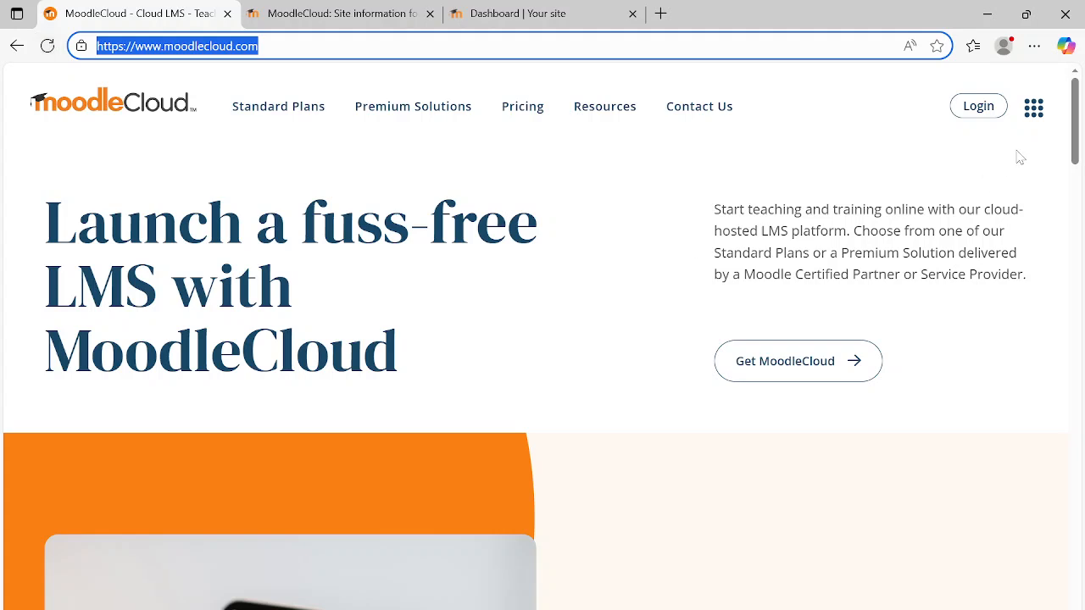
drag(1075, 131, 1074, 596)
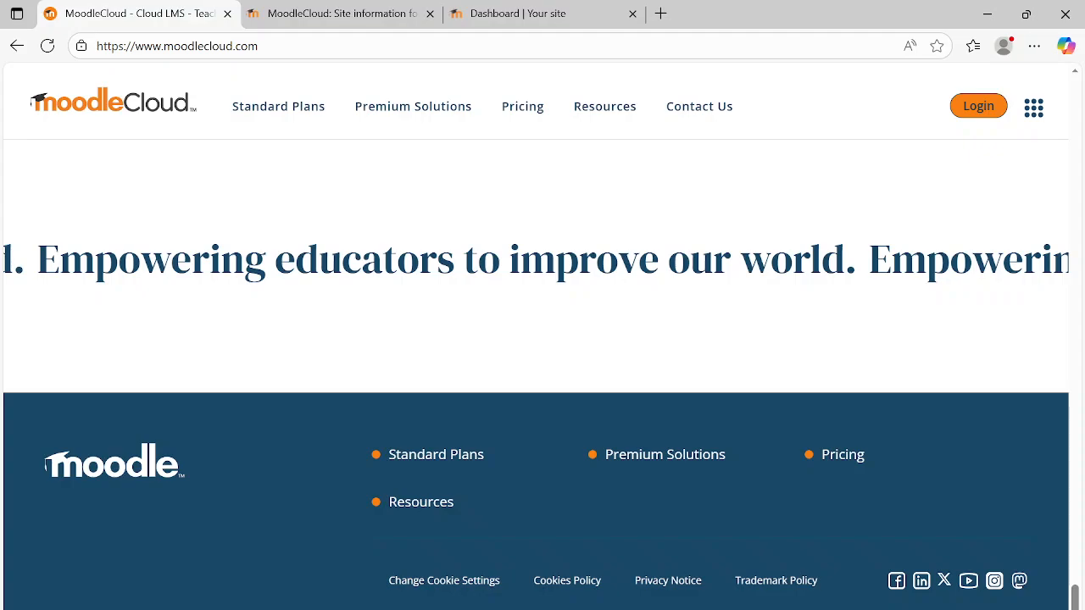
drag(1075, 596, 1078, 78)
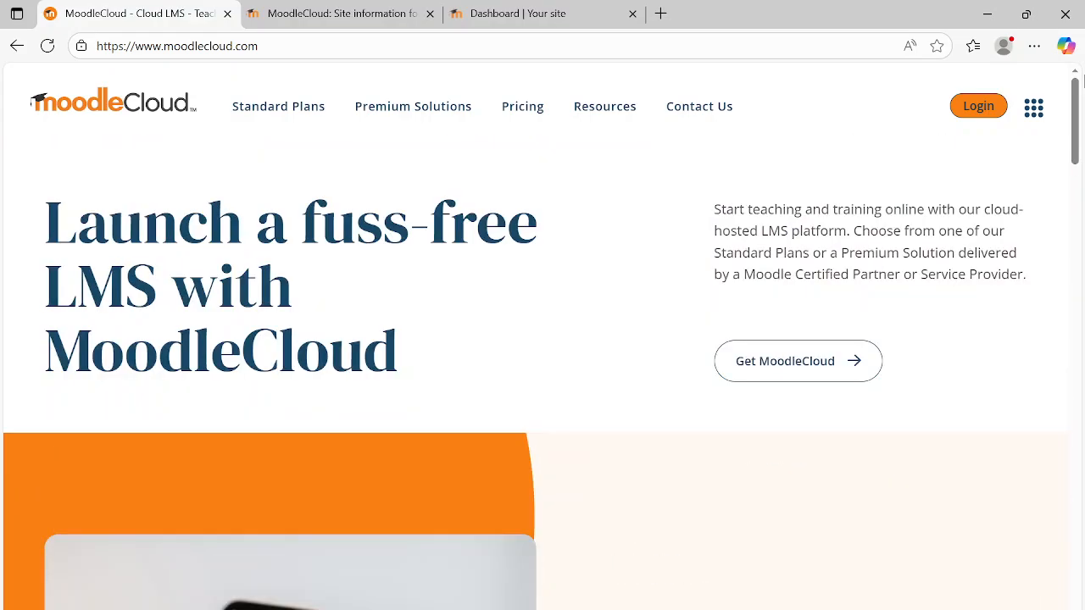
- Open the customer portal login page and start signing up for a free trial
click(967, 117)
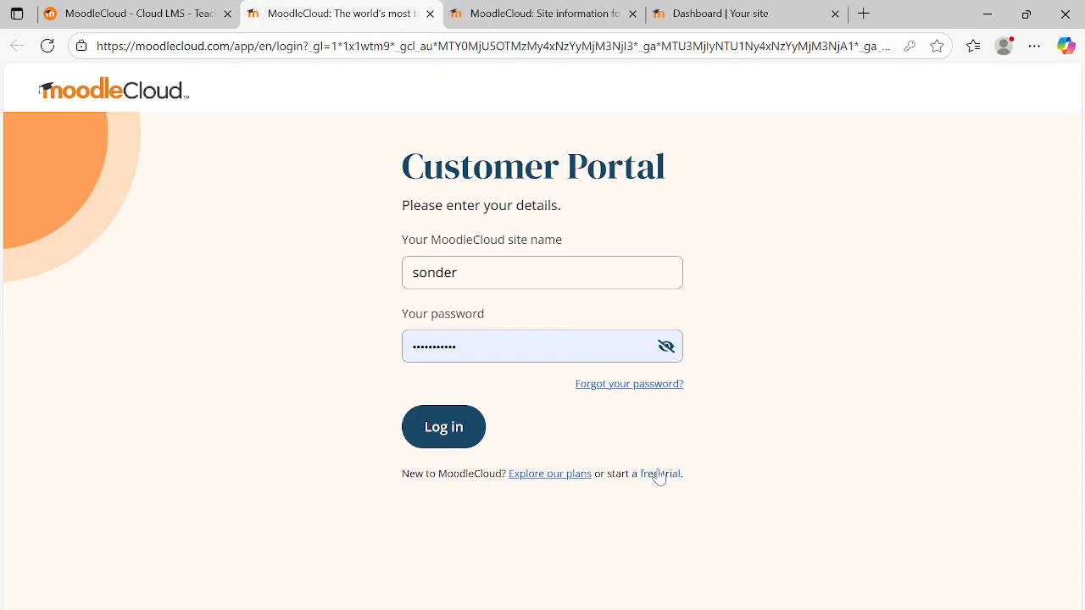
text(1)
key(Return)
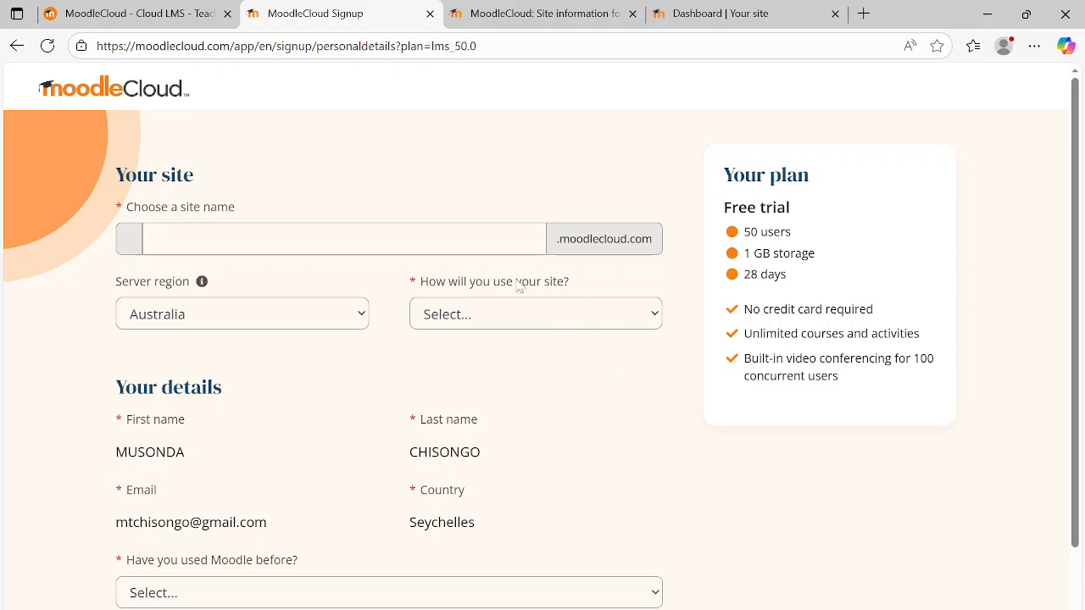
- Enter SONDERSMILES as the name of the new MoodleCloud site
click(152, 239)
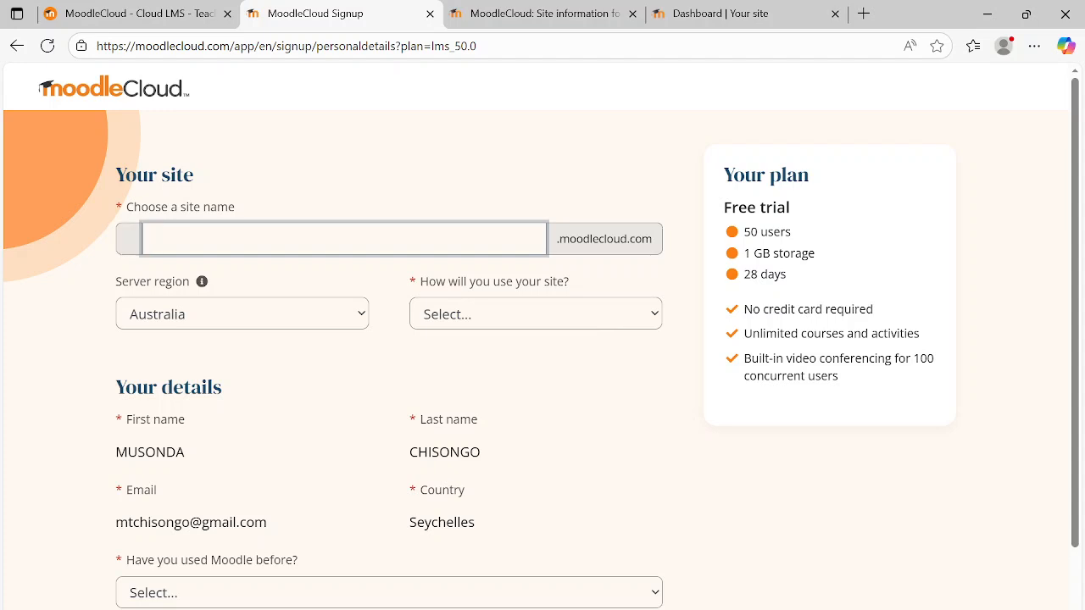
text(SO)
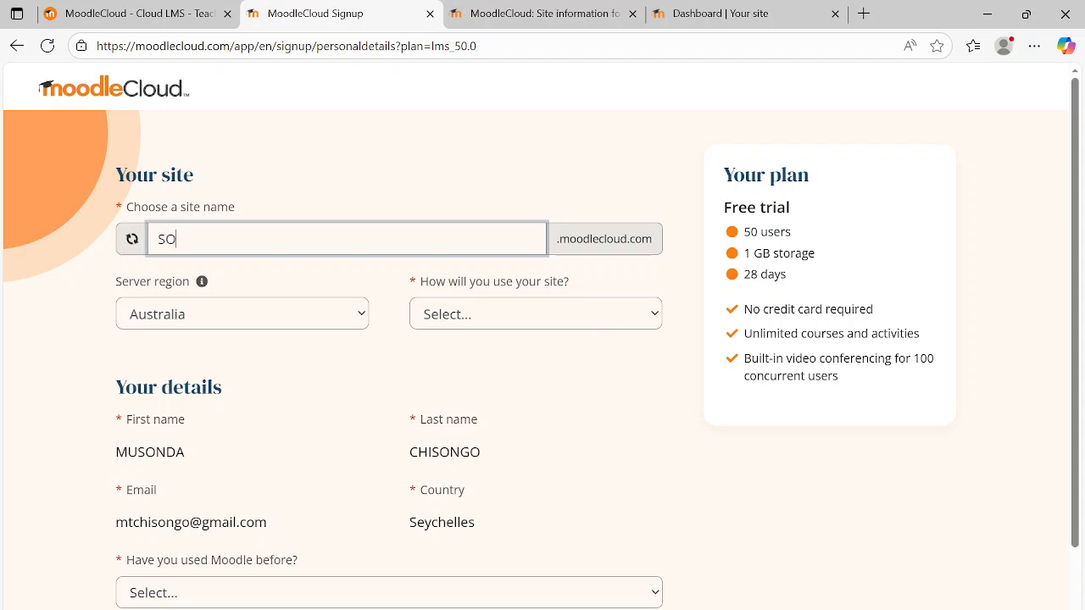
text(NDERSMILES)
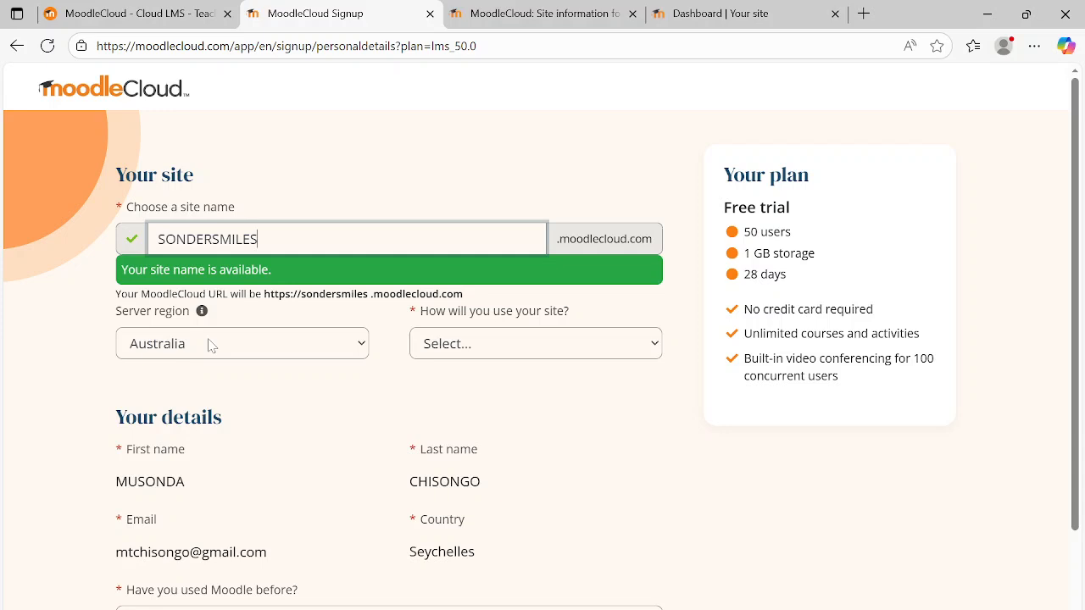
- Set the server region to Australia and the intended use of the site to Teaching students
click(351, 349)
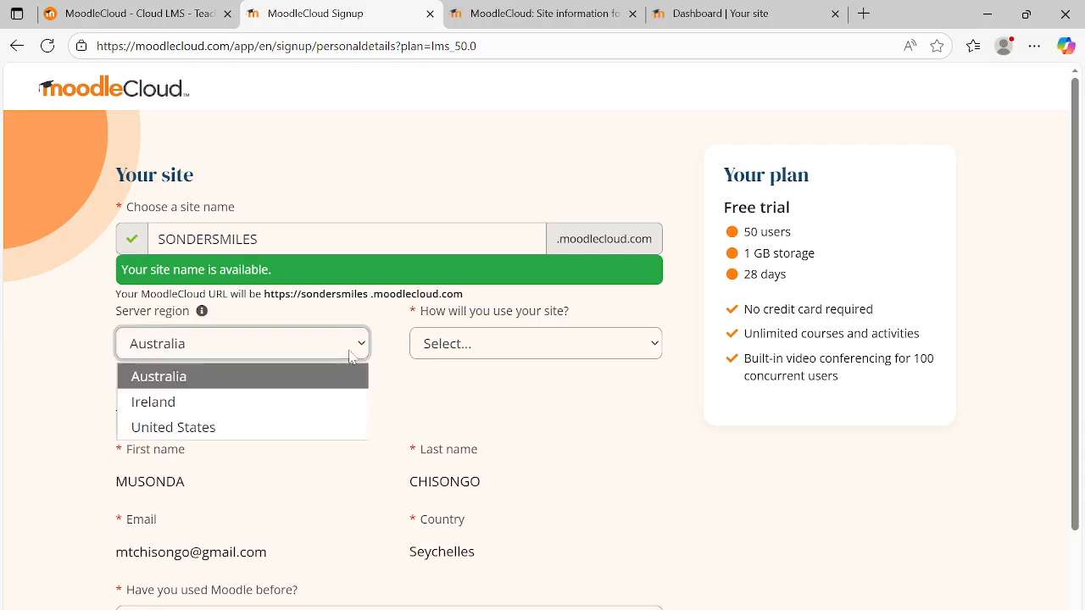
click(313, 381)
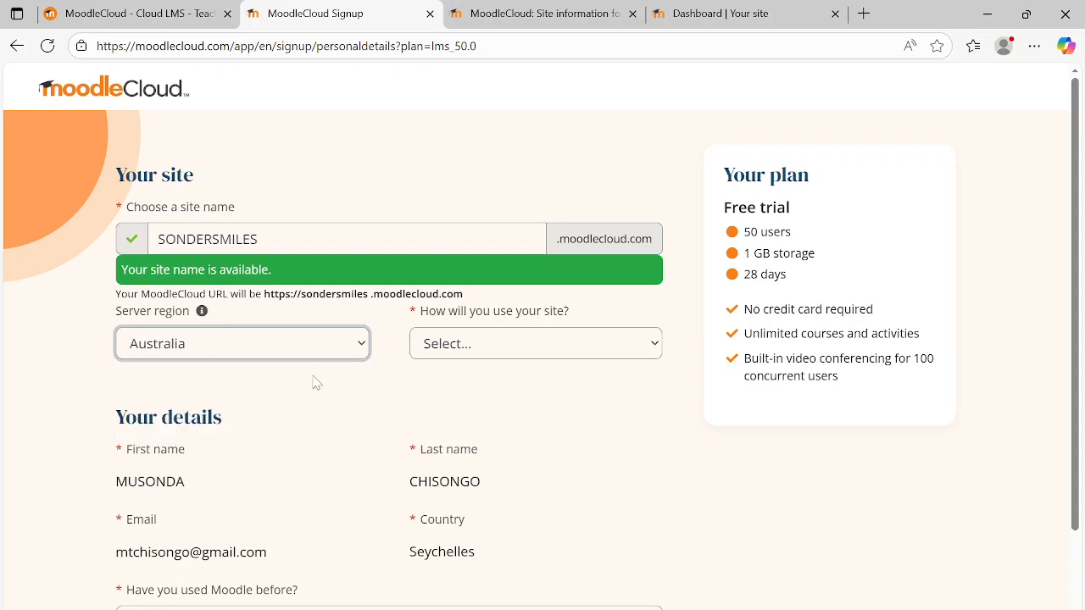
click(654, 346)
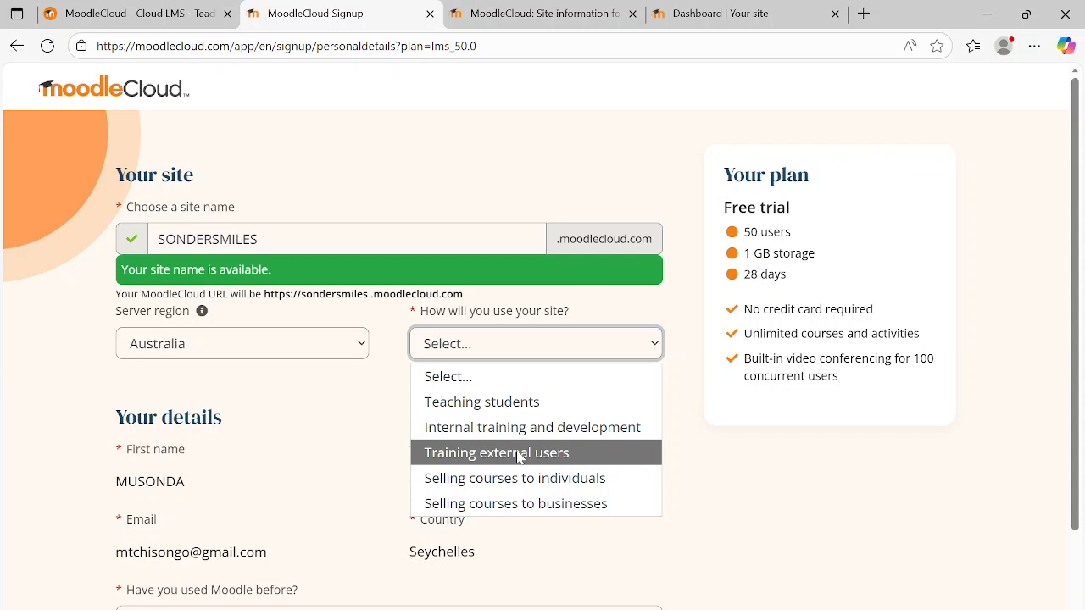
click(506, 407)
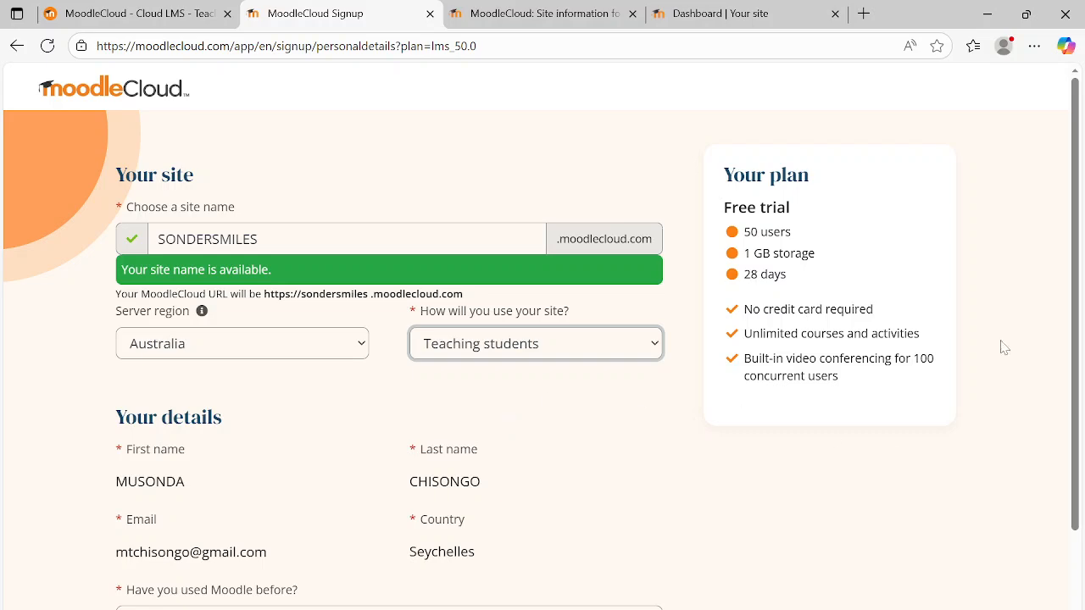
- Review the signup form down to the personal details and open them for editing
drag(1076, 176, 1063, 284)
click(178, 333)
click(433, 335)
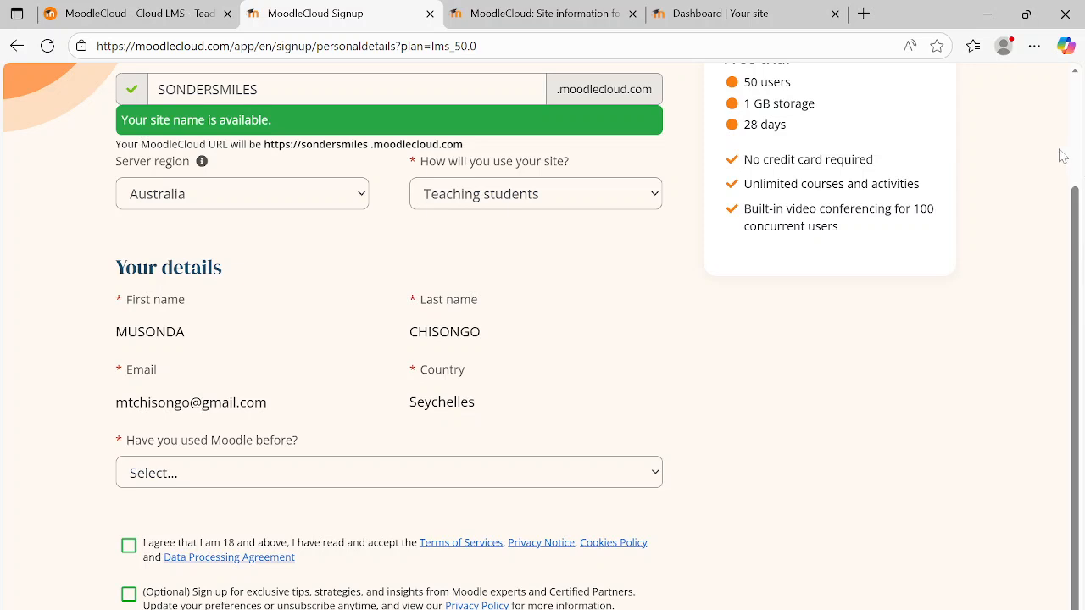
drag(1070, 218, 1063, 421)
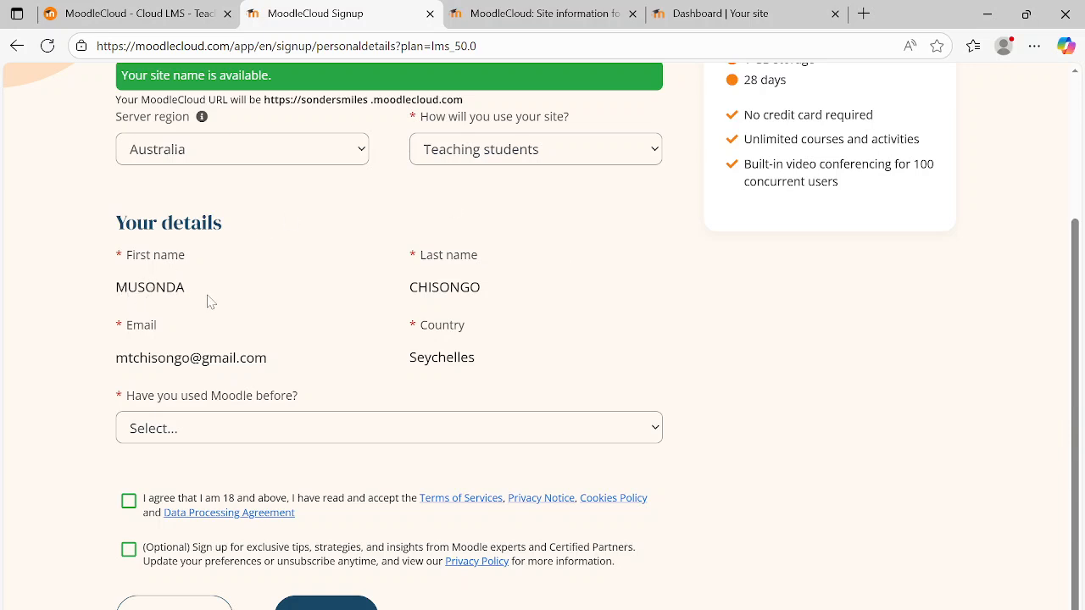
click(202, 365)
click(198, 608)
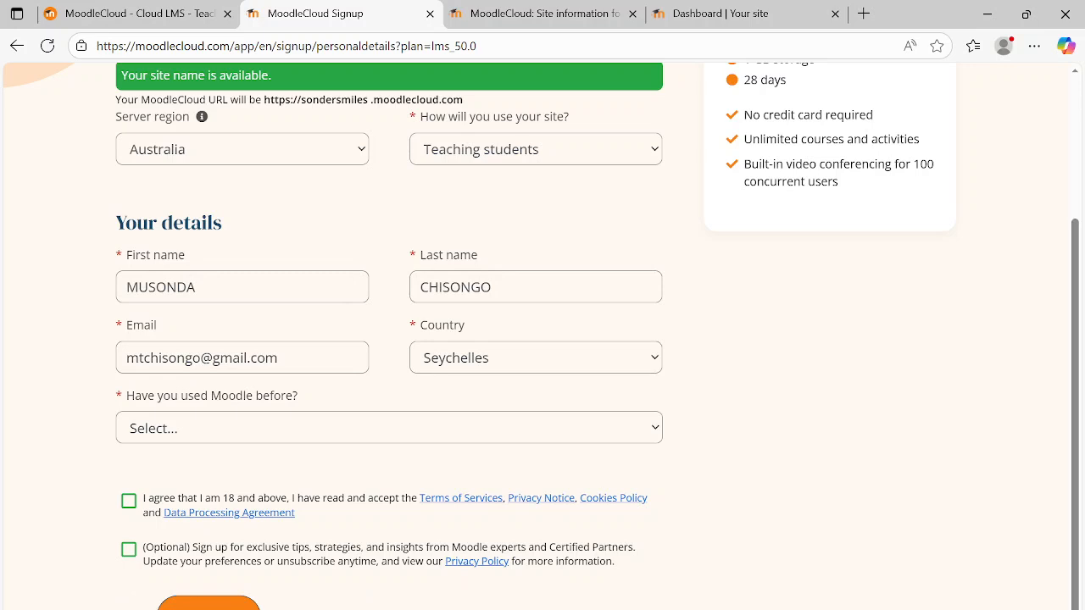
- Replace the first name in the signup details with the new account holder's first name
click(200, 287)
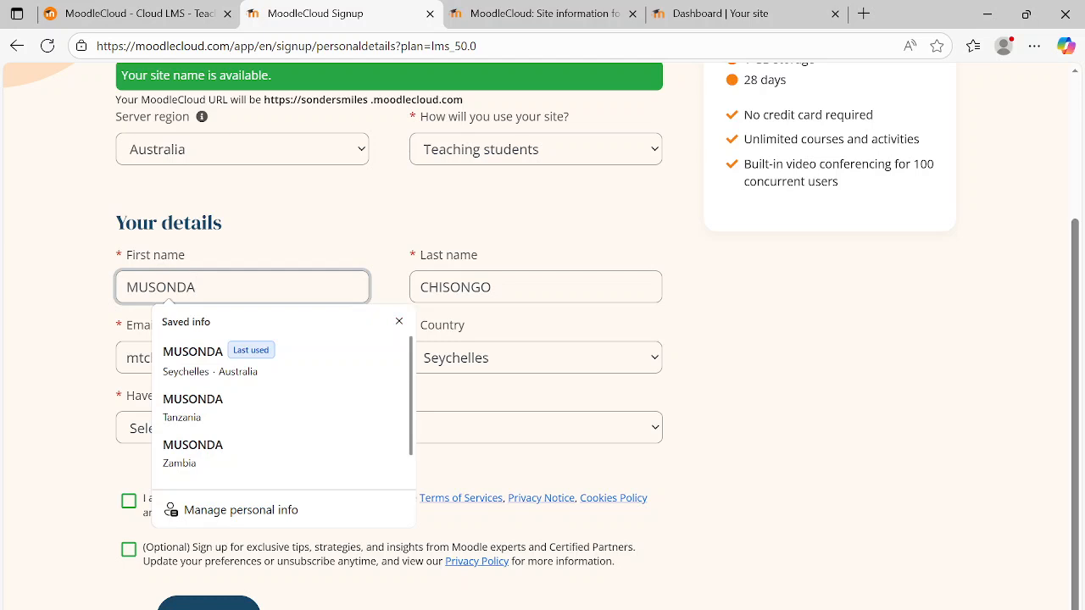
key(BackSpace)
key(BackSpace)
key(BackSpace)
key(BackSpace)
key(BackSpace)
key(BackSpace)
key(BackSpace)
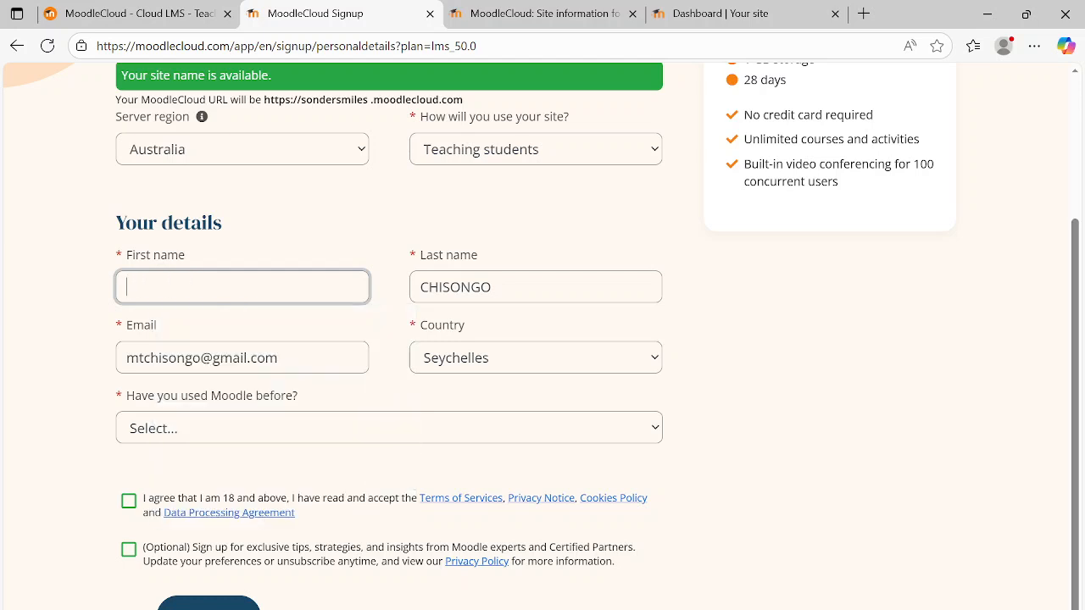
text(SMILES)
key(BackSpace)
key(BackSpace)
key(BackSpace)
key(BackSpace)
key(BackSpace)
text(SONDER)
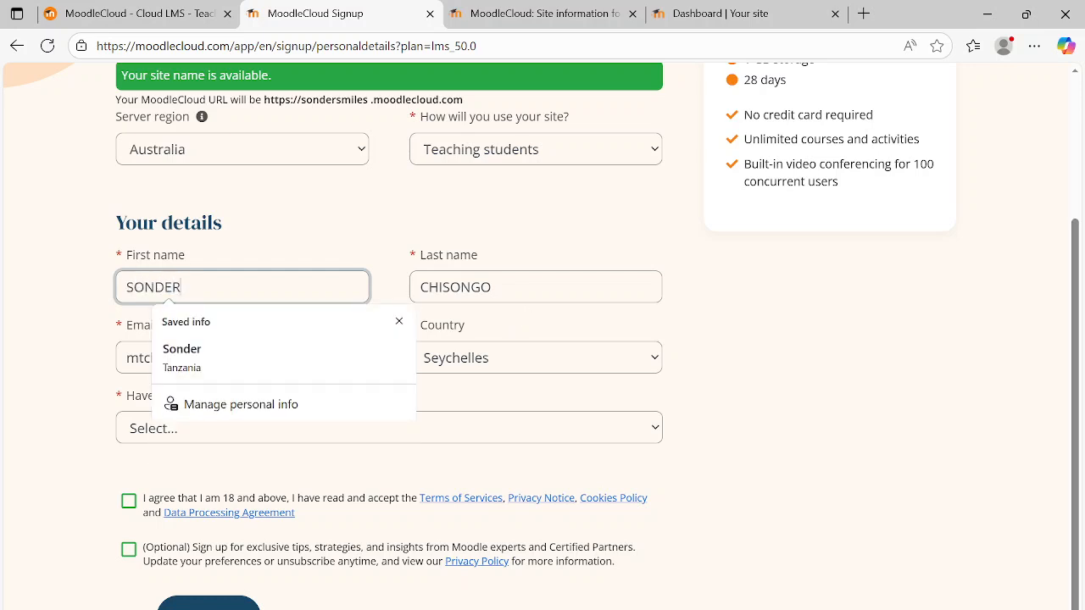
- Replace the last name in the signup details with the new account holder's last name
click(494, 287)
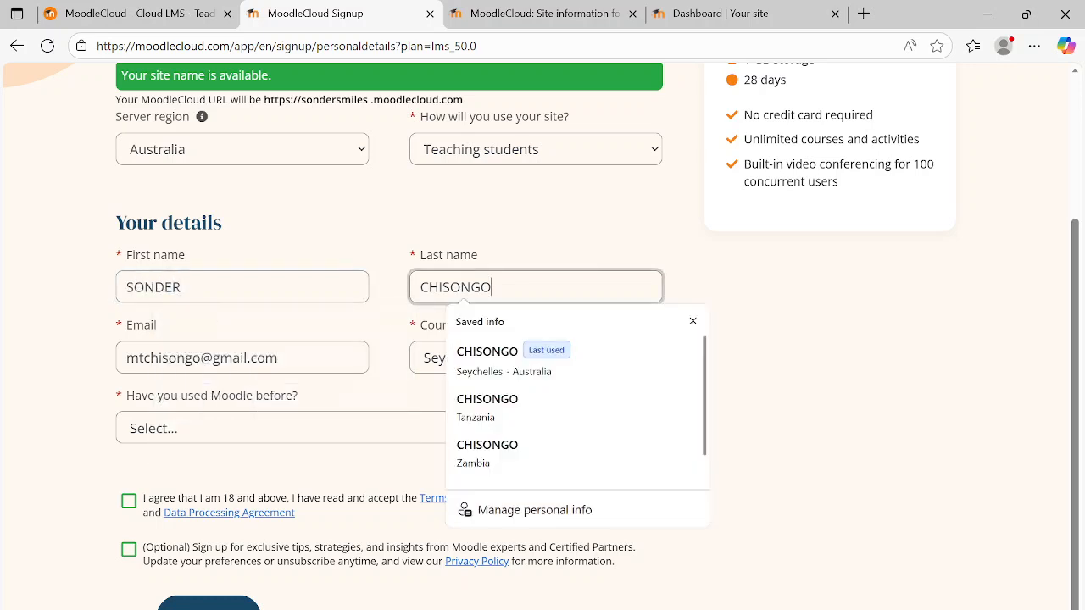
key(BackSpace)
key(BackSpace)
key(BackSpace)
key(BackSpace)
key(BackSpace)
key(BackSpace)
key(BackSpace)
key(BackSpace)
text(SN)
text(MILES)
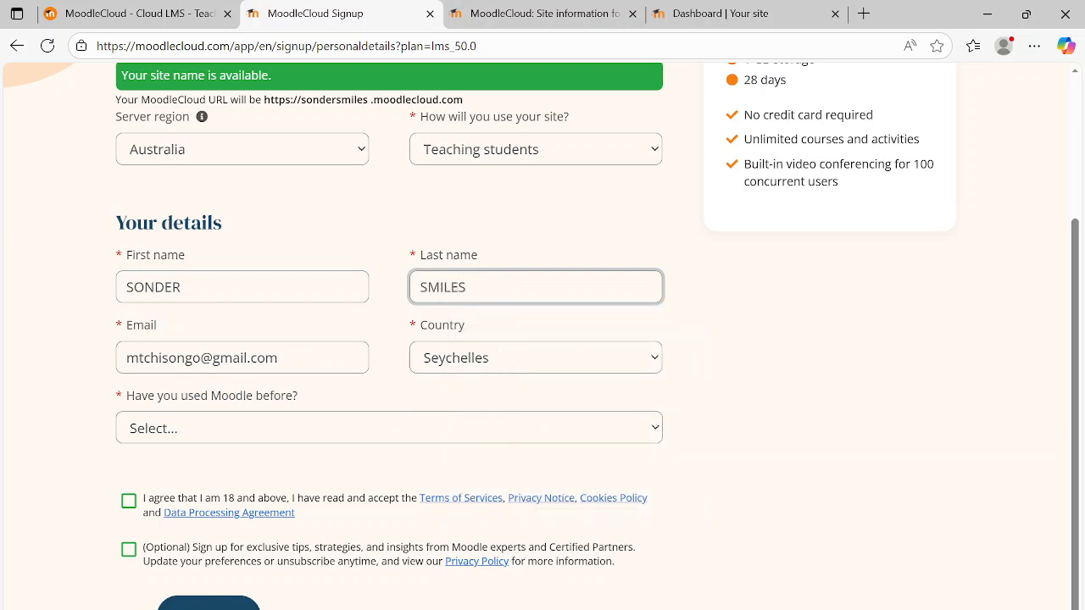
- Open the Gmail inbox in a new browser tab to look up the email address for the signup
click(313, 357)
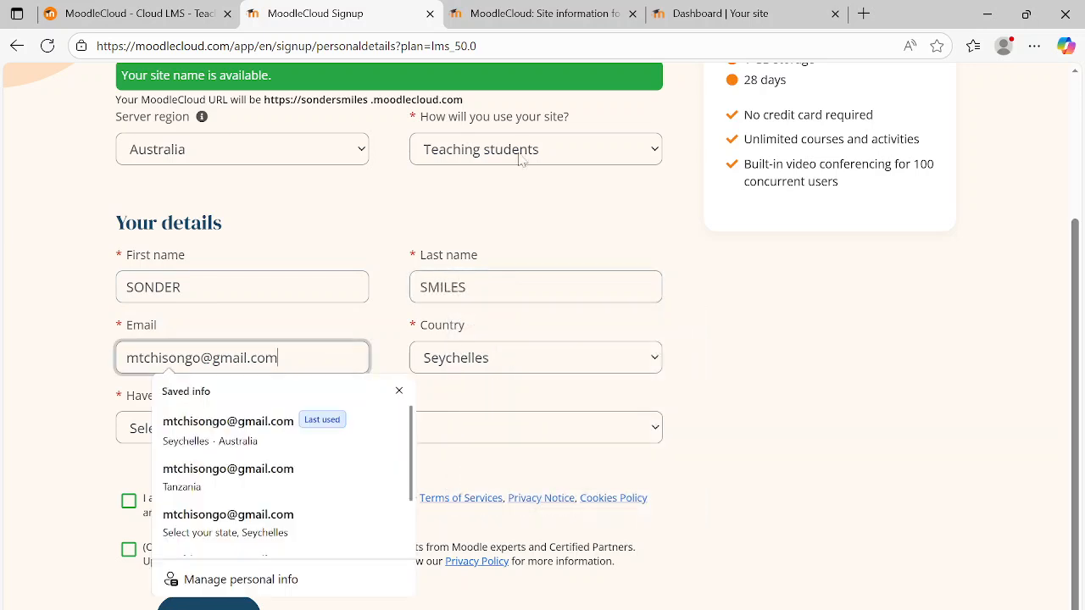
click(865, 14)
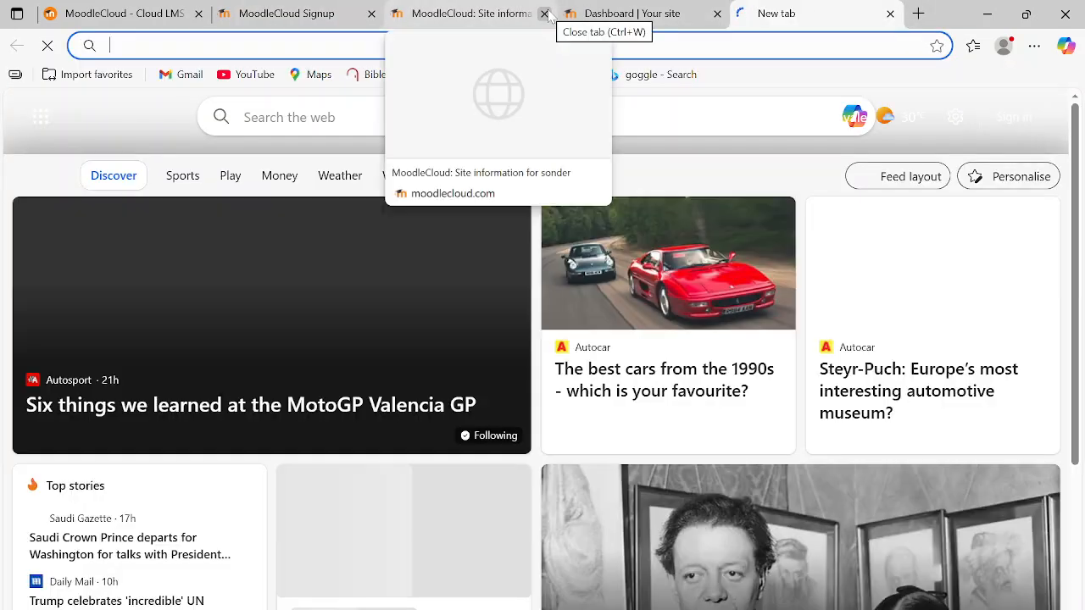
text(GMAIL)
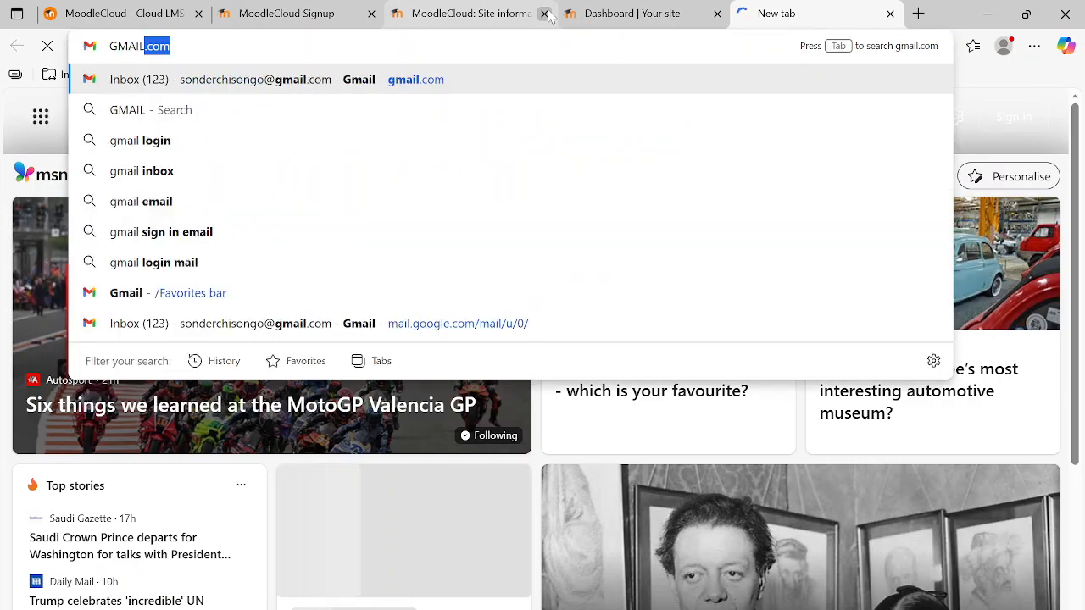
key(Escape)
key(Escape)
text(gmail)
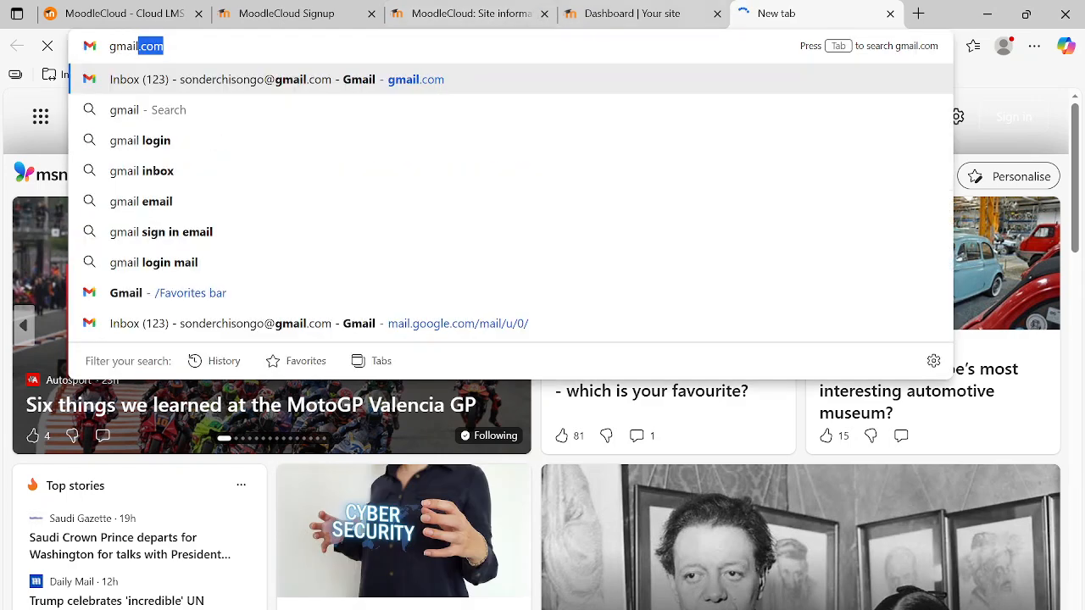
key(Return)
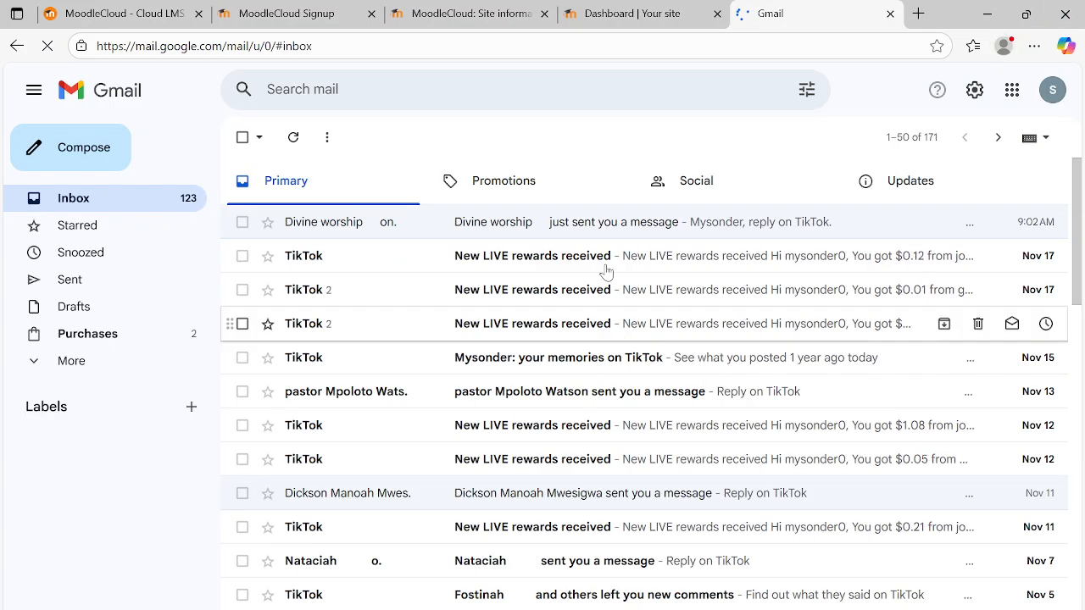
- Copy the Gmail account's email address and paste it over the email in the MoodleCloud signup form
click(1050, 92)
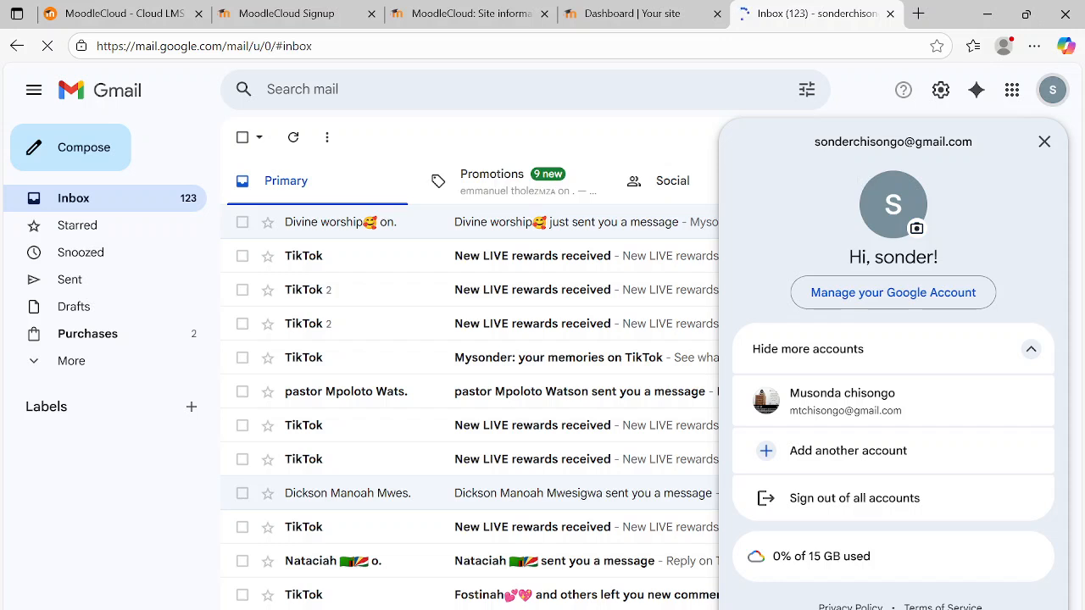
drag(815, 142, 986, 161)
key(ctrl+c)
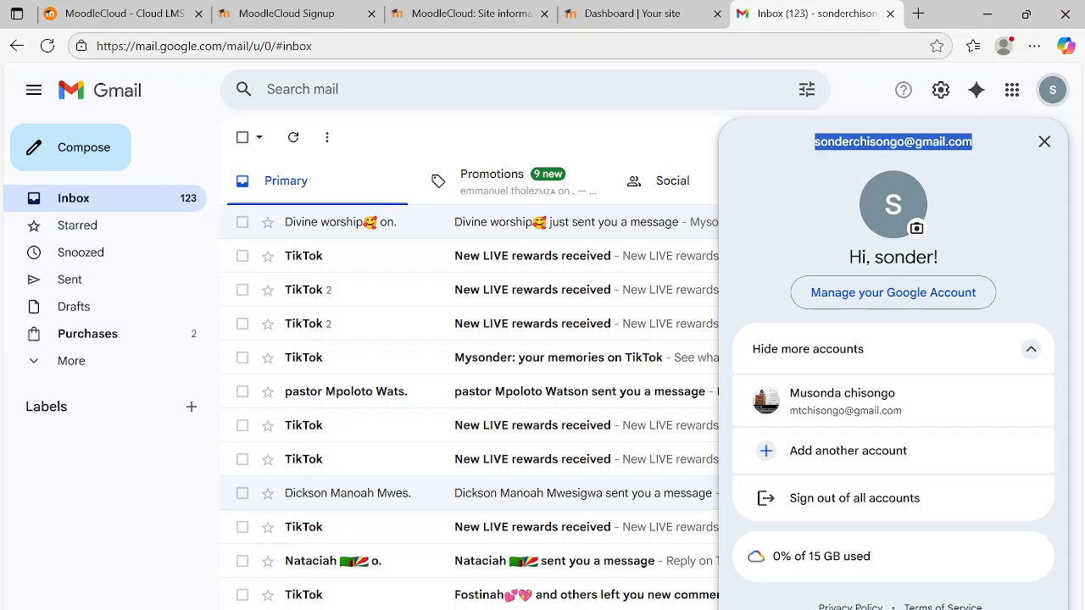
click(317, 19)
drag(279, 359, 50, 343)
key(ctrl+v)
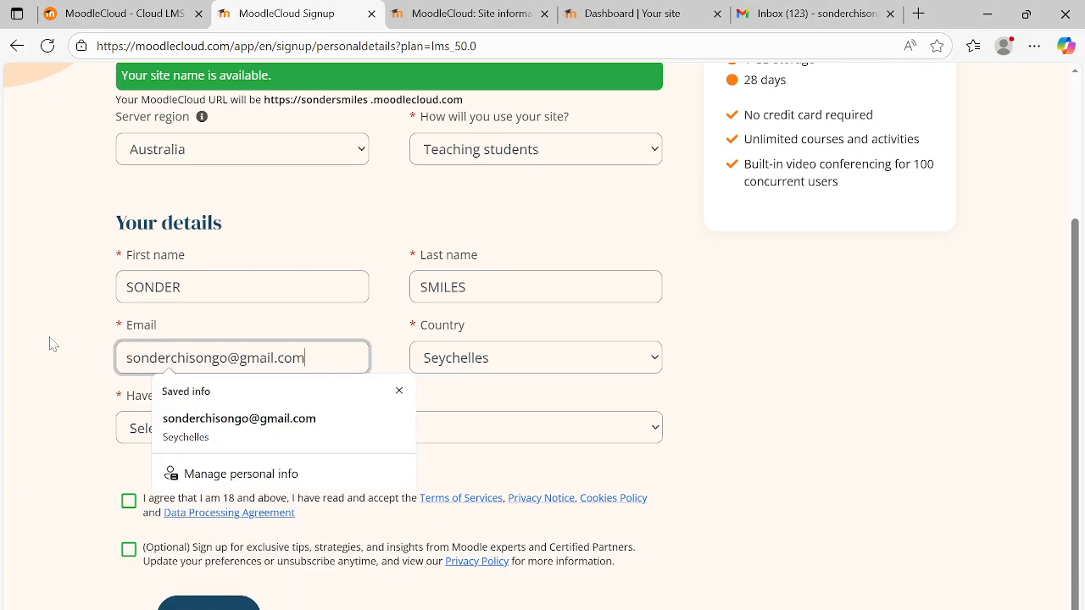
- Set the country to Seychelles and the previous Moodle use to "Yes, as an educator or course creator"
click(543, 359)
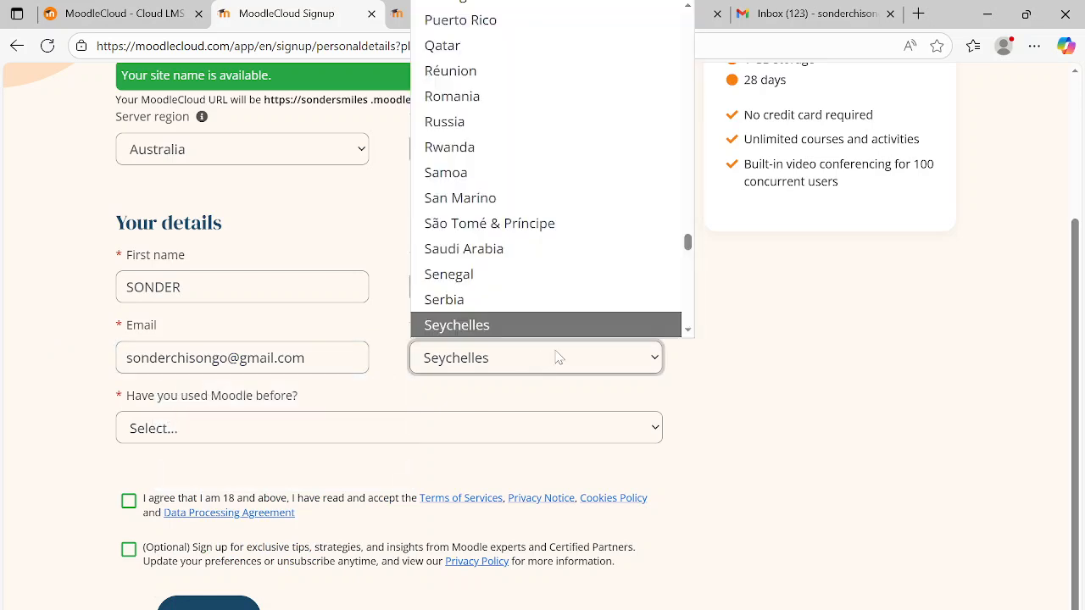
click(627, 325)
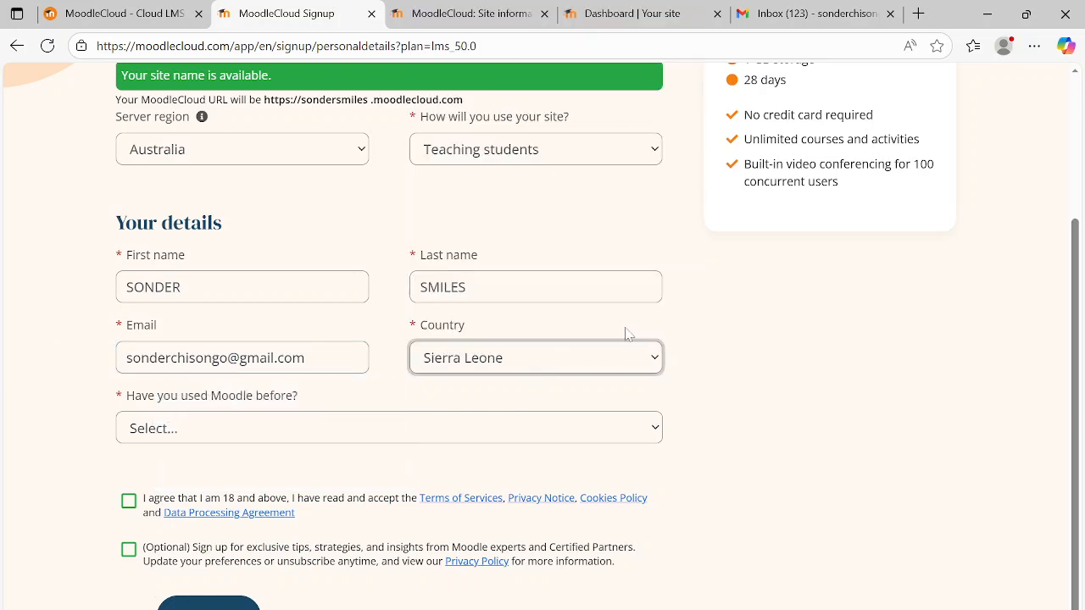
click(656, 361)
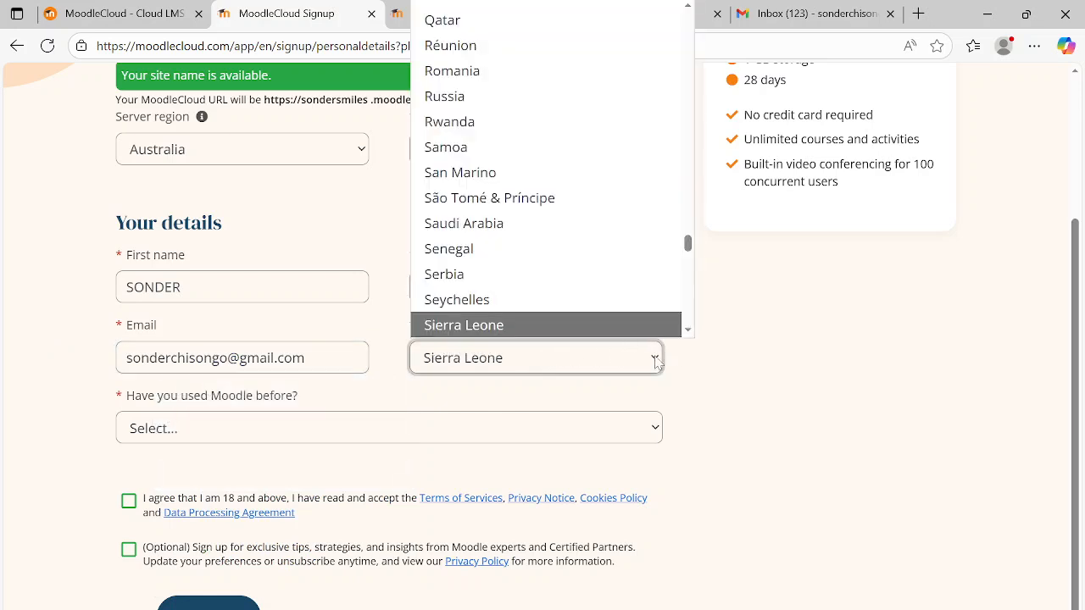
click(648, 302)
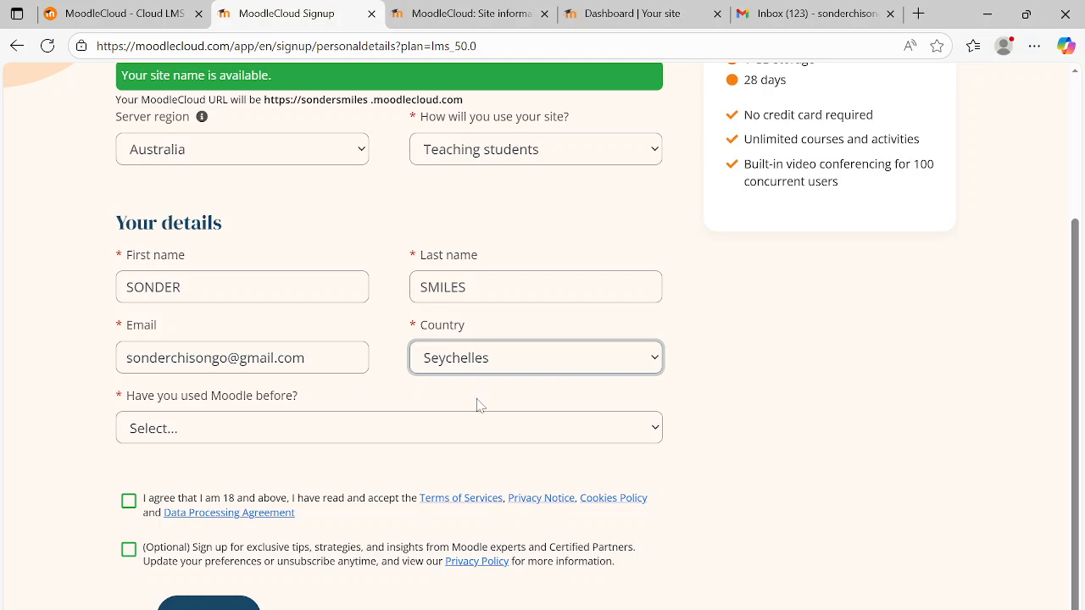
click(656, 432)
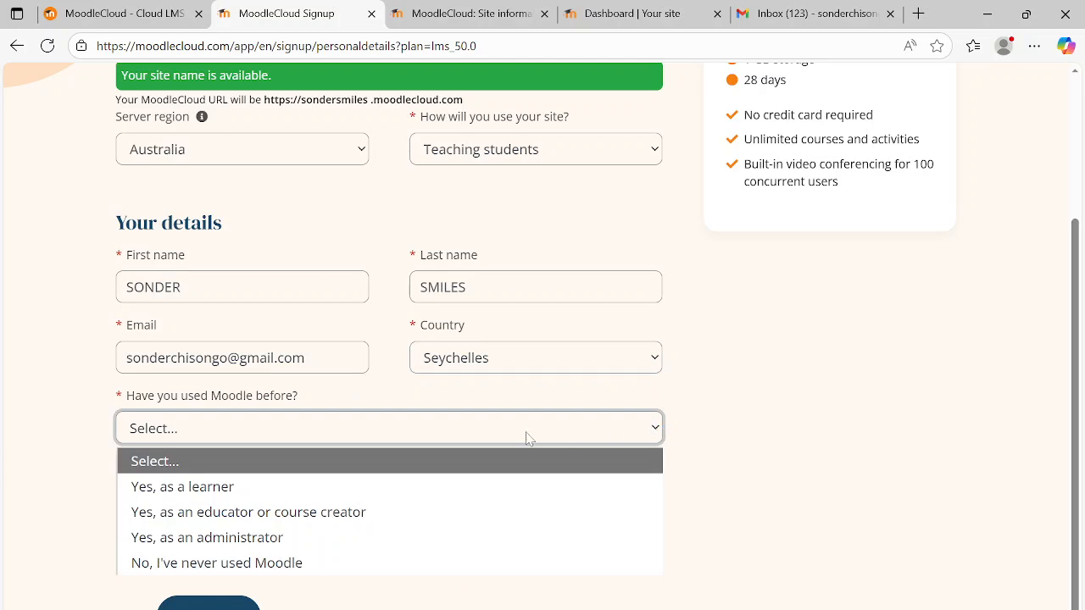
click(270, 486)
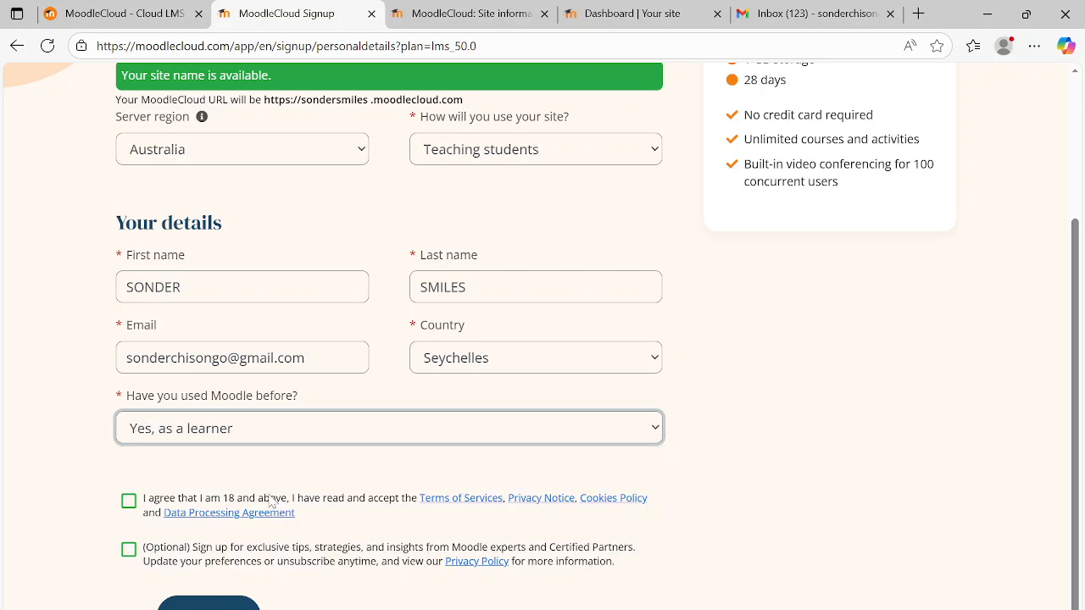
click(655, 440)
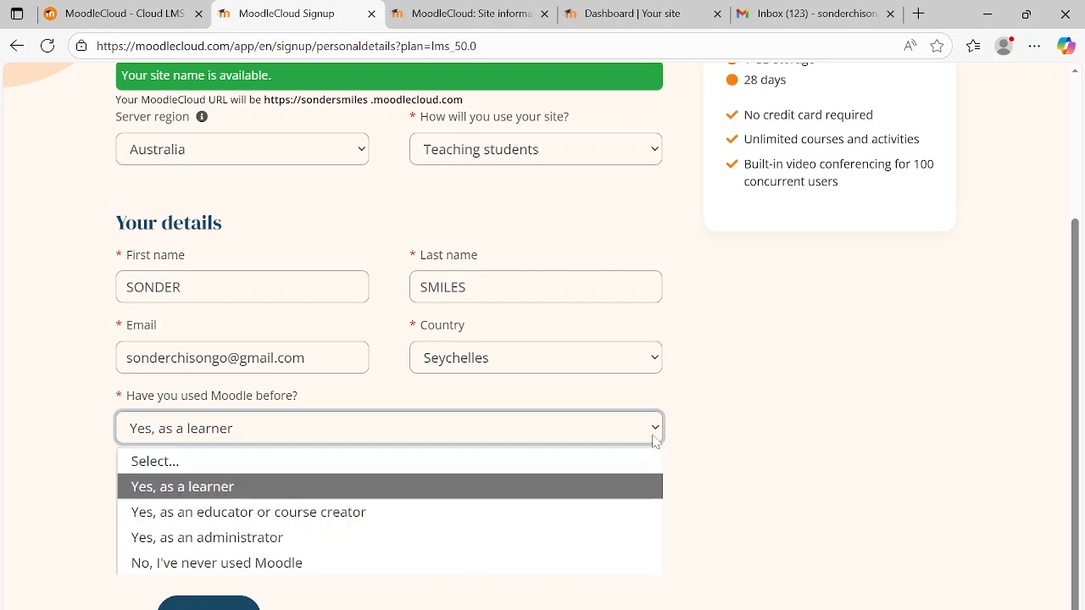
click(312, 517)
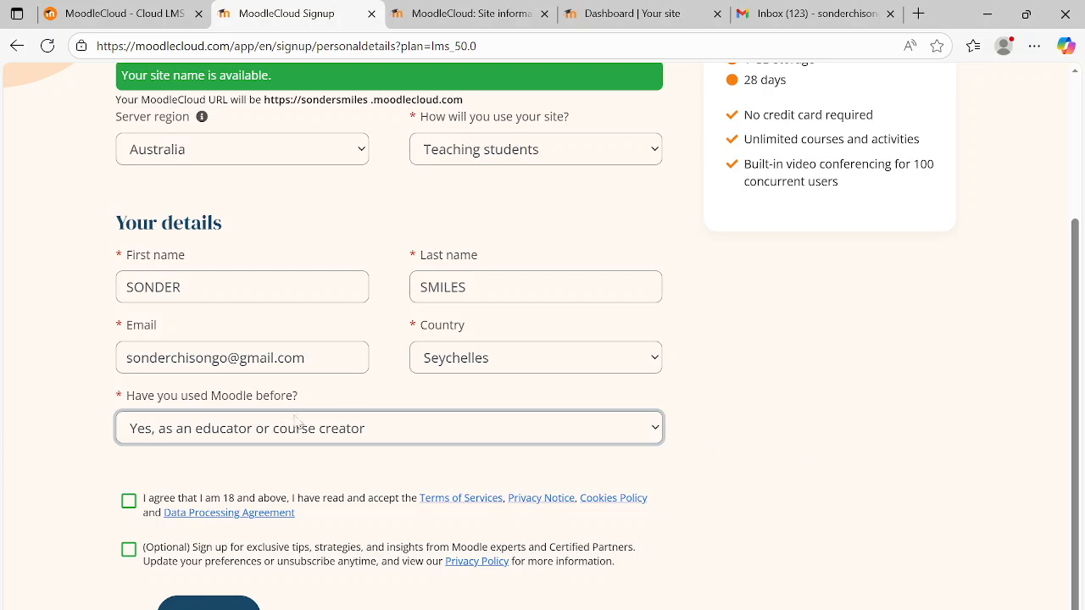
- Accept the age and terms agreement, opt in to the tips from Moodle experts and submit the signup details
click(130, 505)
click(130, 505)
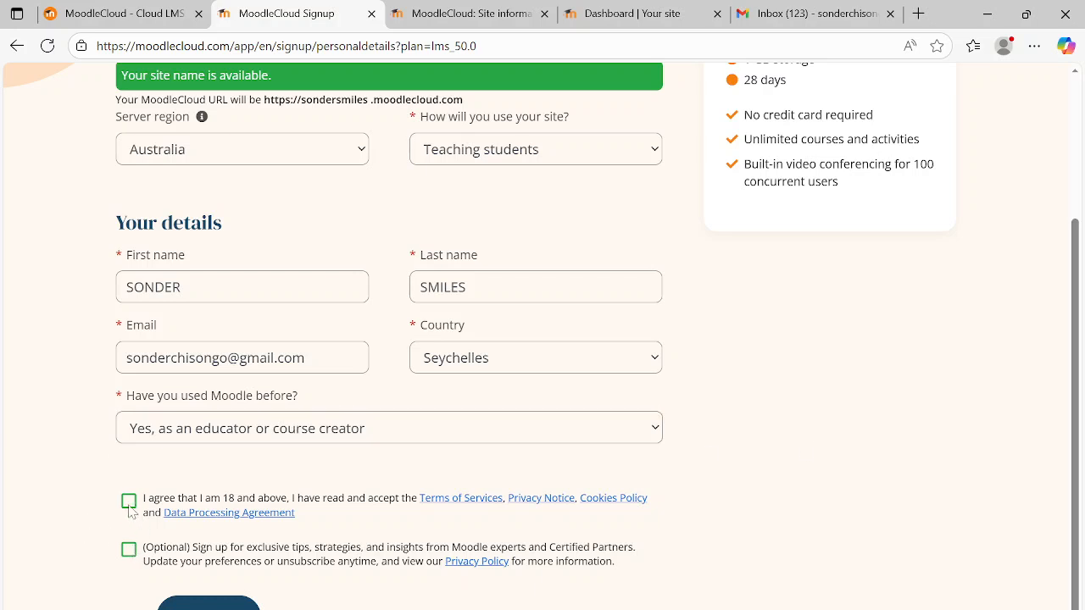
click(130, 508)
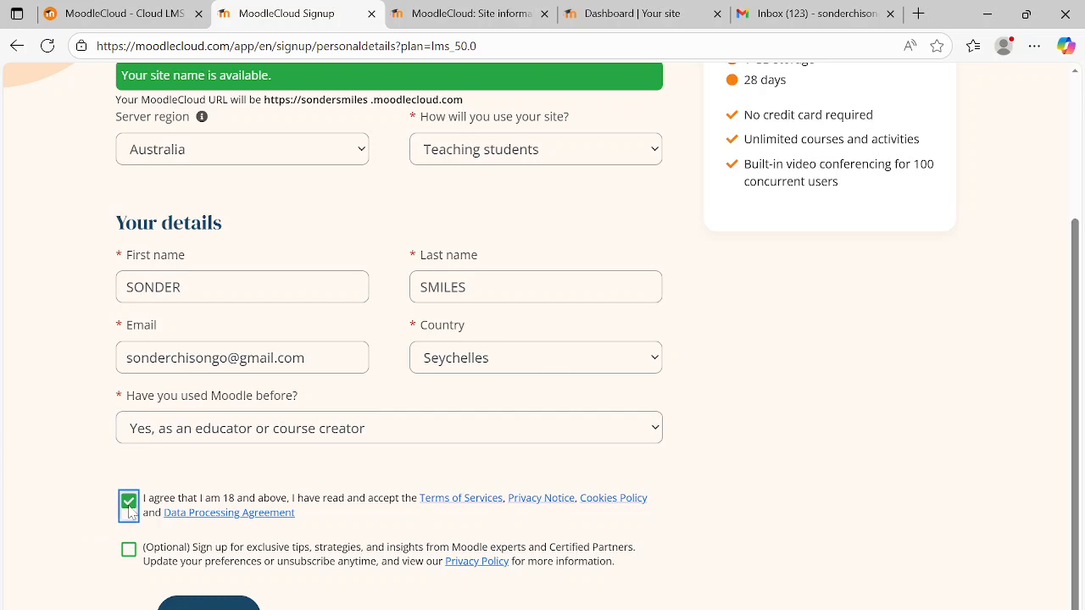
click(129, 550)
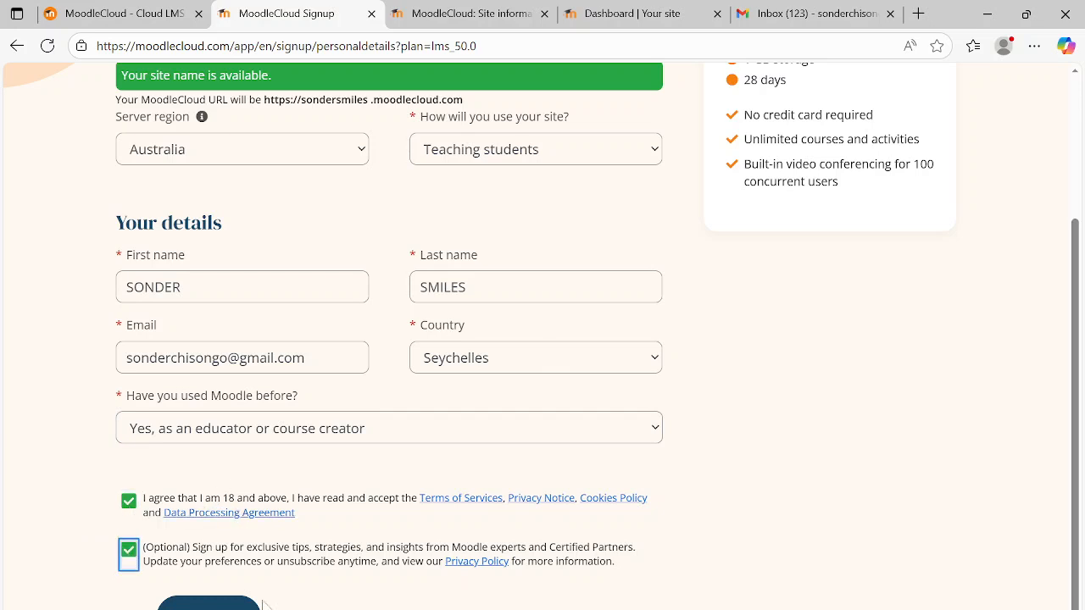
click(208, 604)
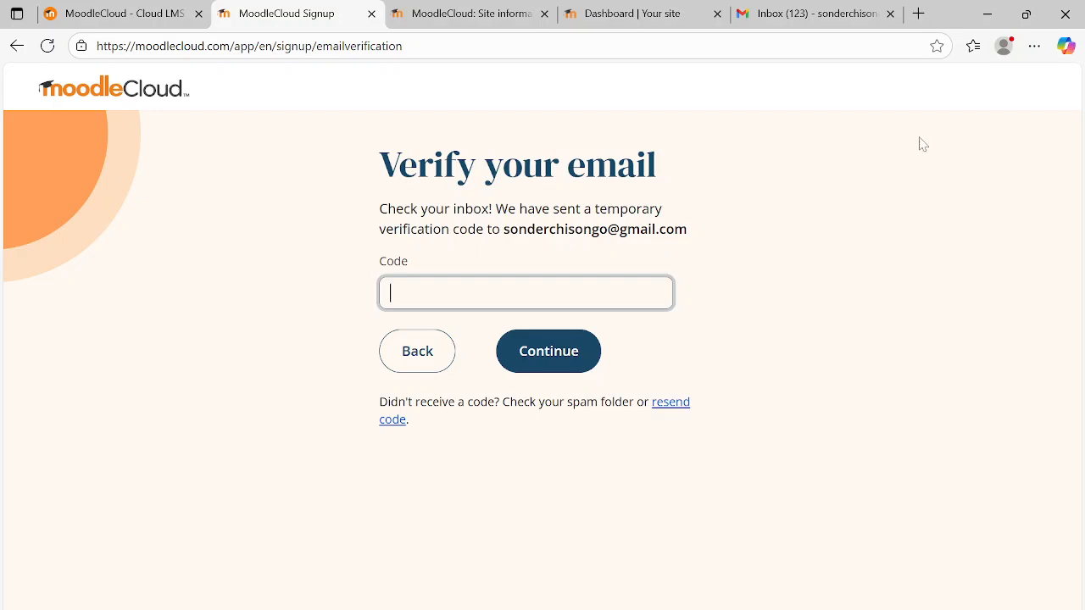
- Open the MoodleCloud account verification email in Gmail and copy its verification code
click(809, 10)
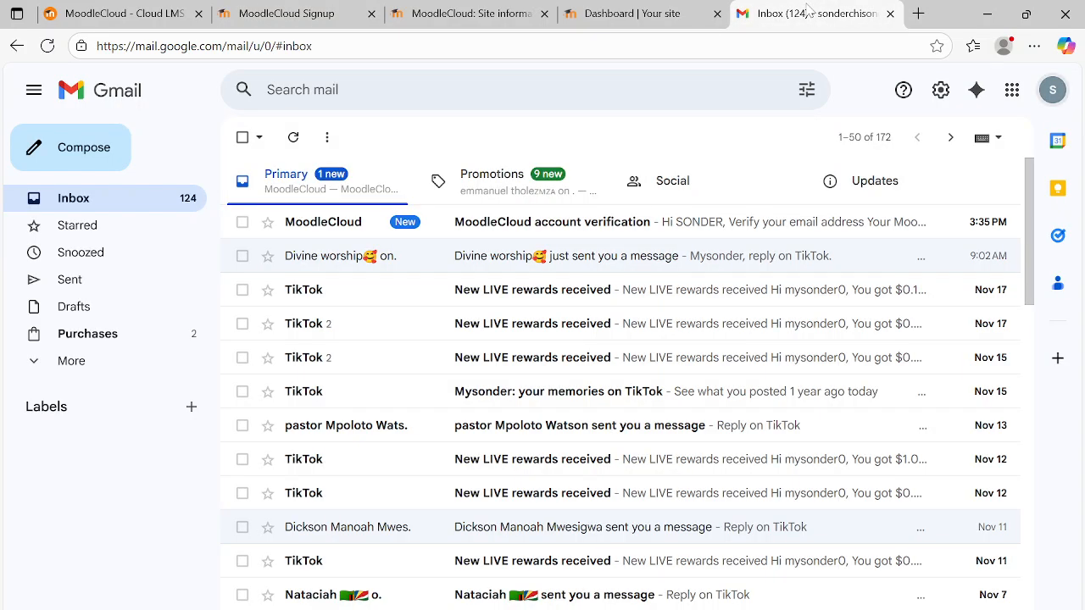
click(603, 227)
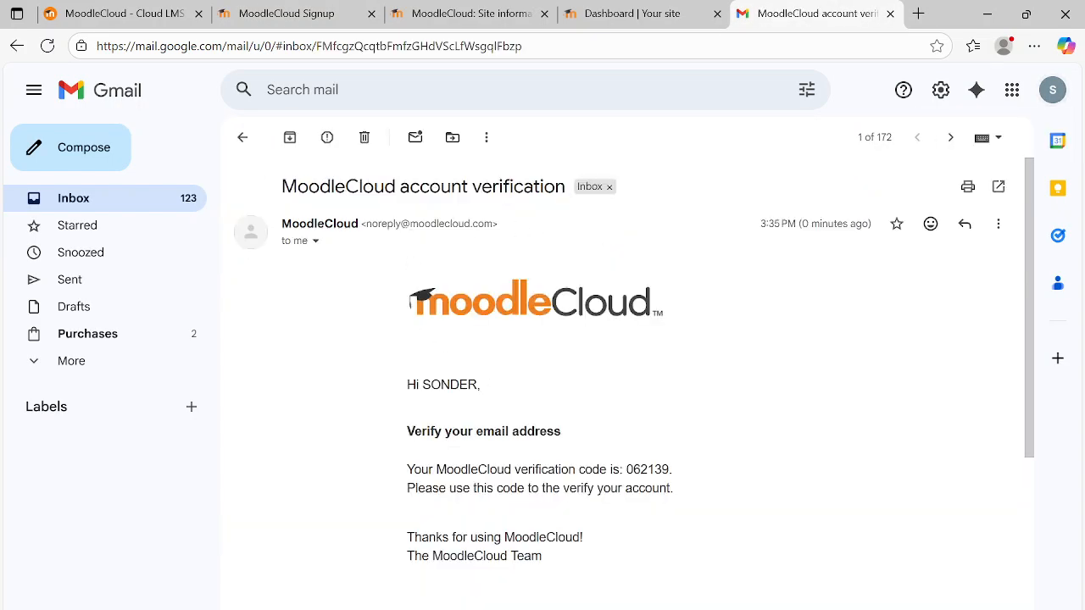
drag(670, 469, 626, 469)
key(ctrl+c)
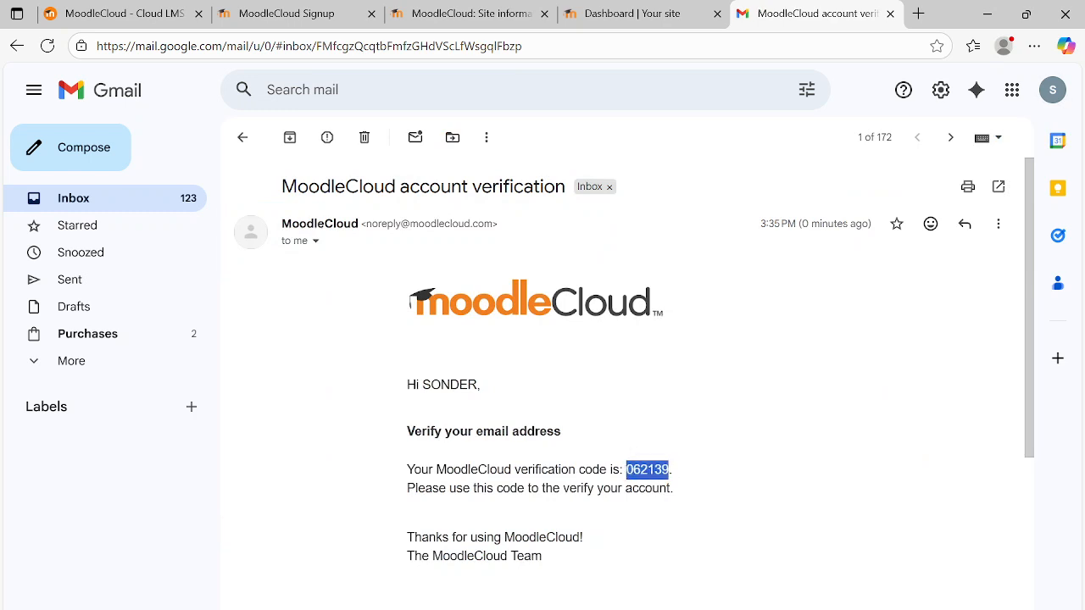
click(938, 179)
- Verify the email on the MoodleCloud signup page with the copied verification code and open the newly created Moodle site
click(166, 14)
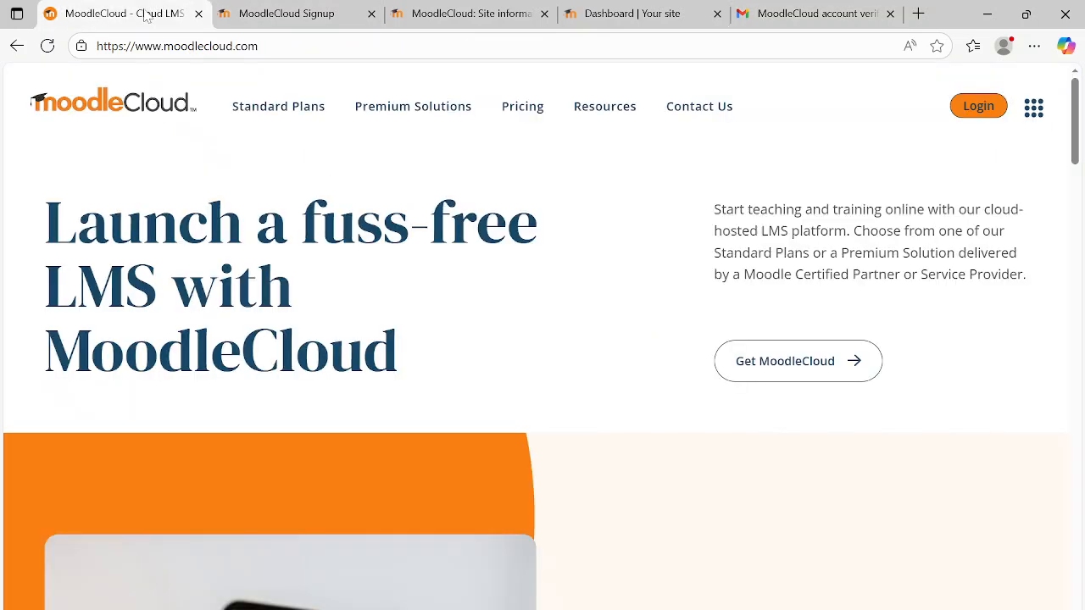
click(269, 14)
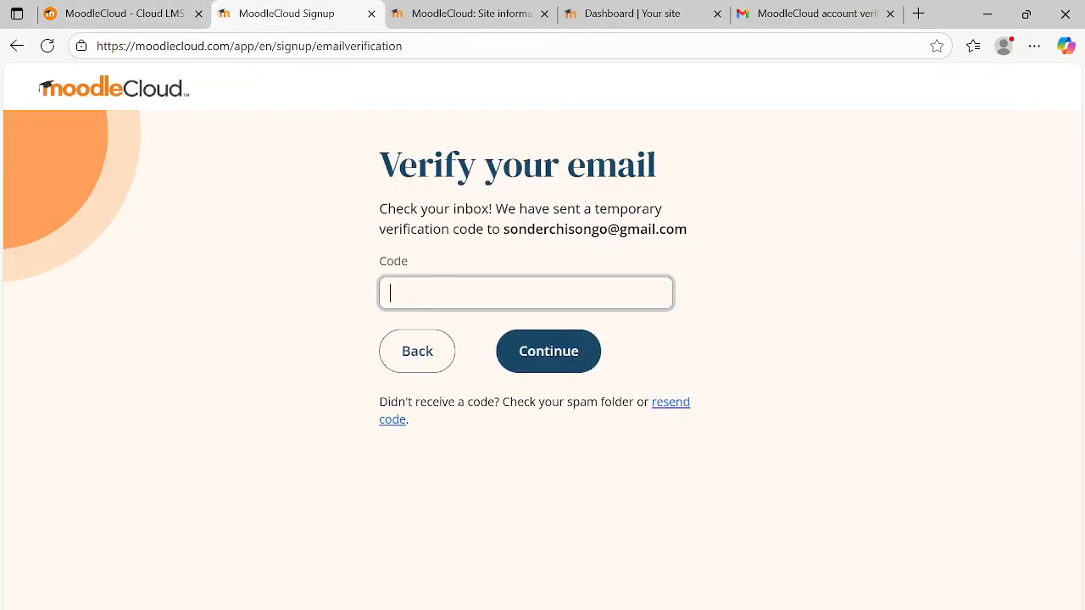
key(ctrl+v)
click(556, 356)
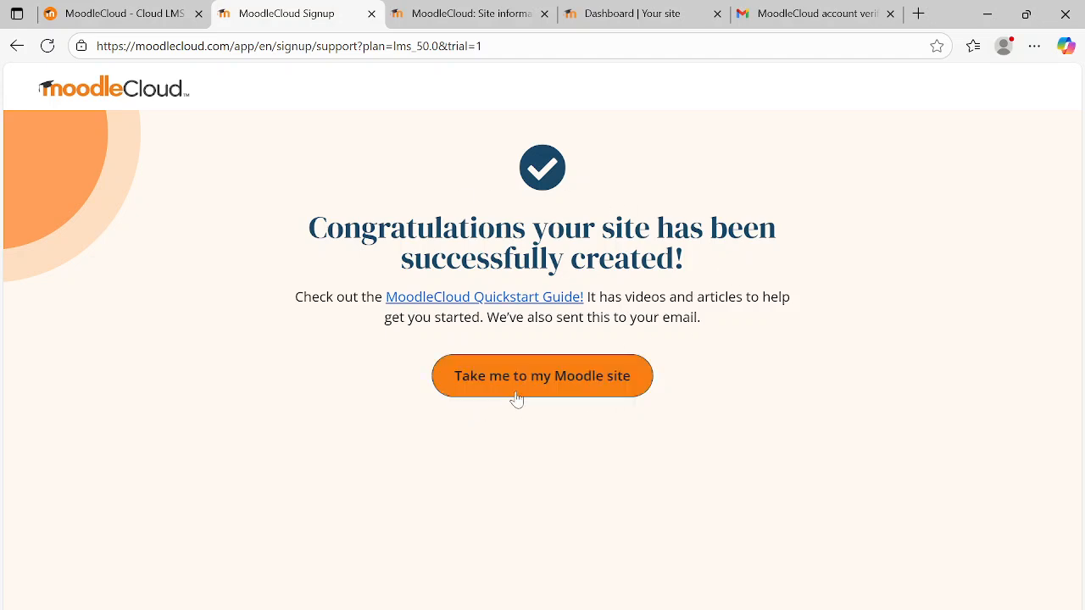
click(521, 383)
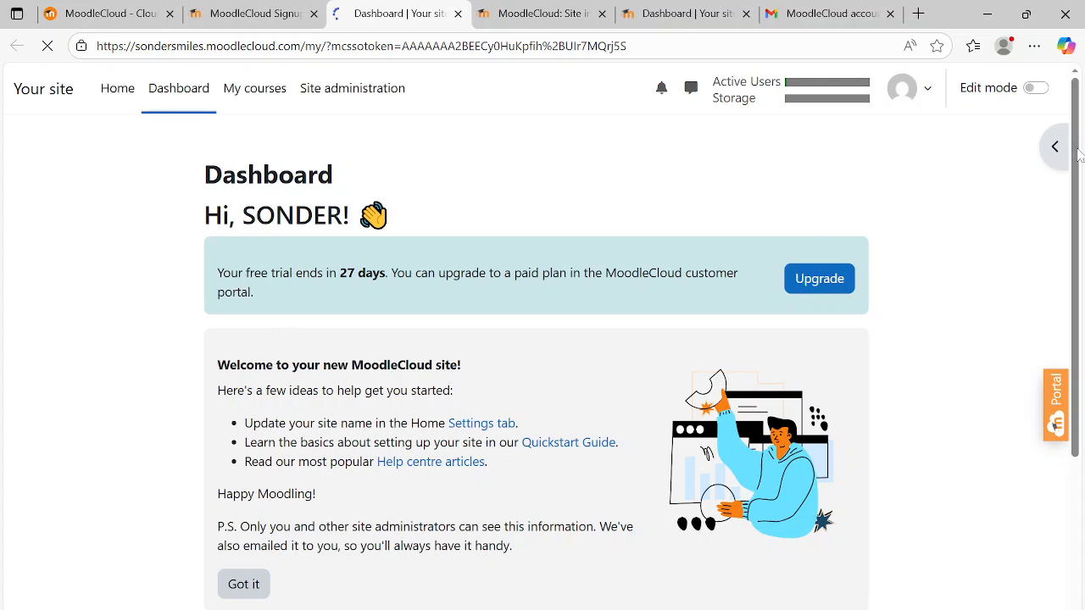
- Look over the My courses page and the Dashboard, including the welcome information and course overview
click(271, 95)
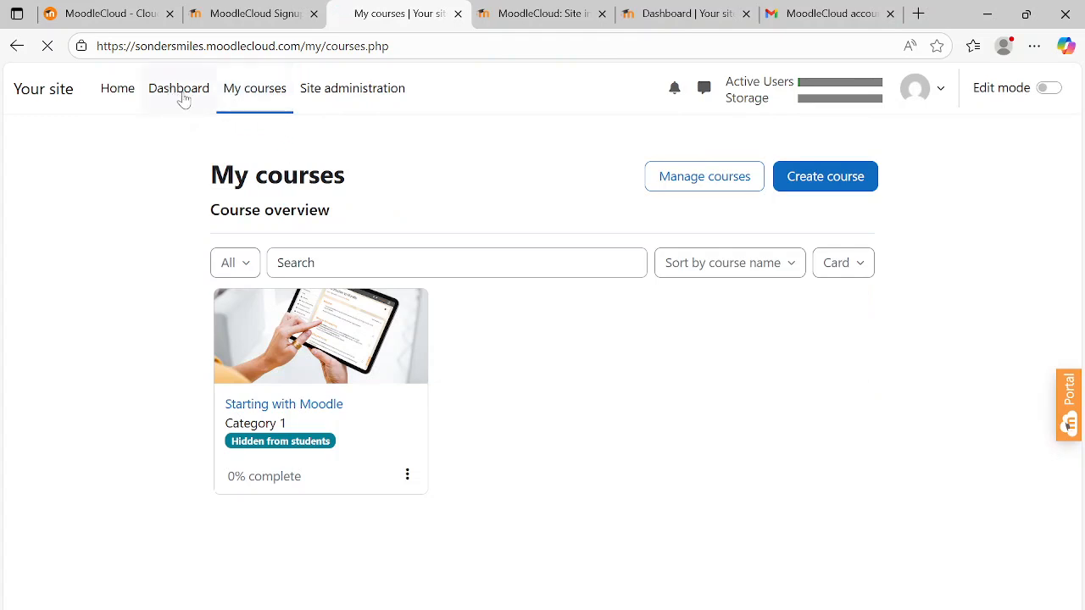
click(180, 93)
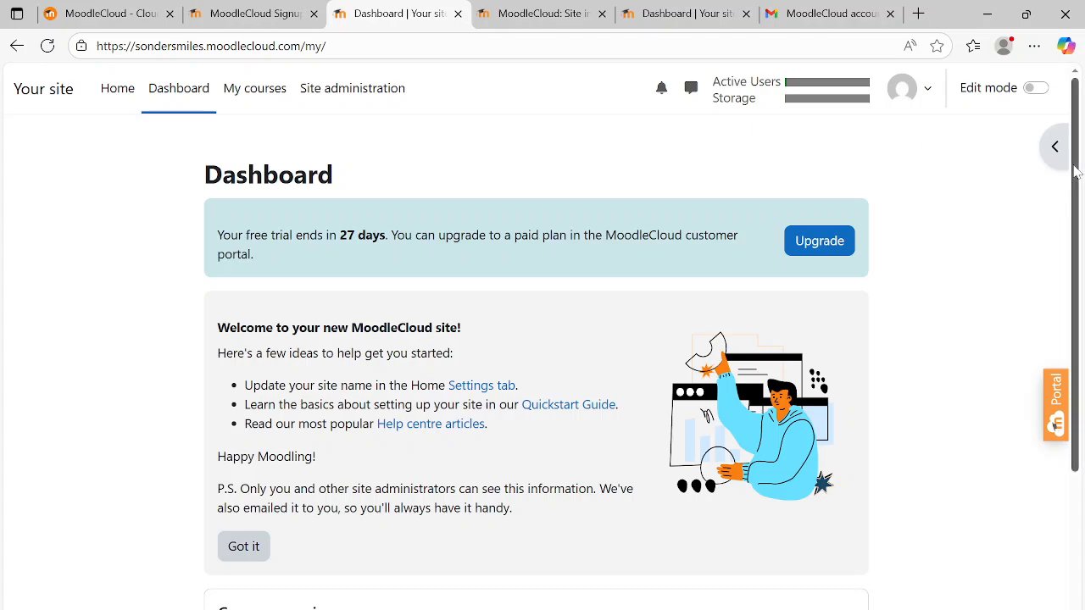
drag(1075, 170, 1080, 249)
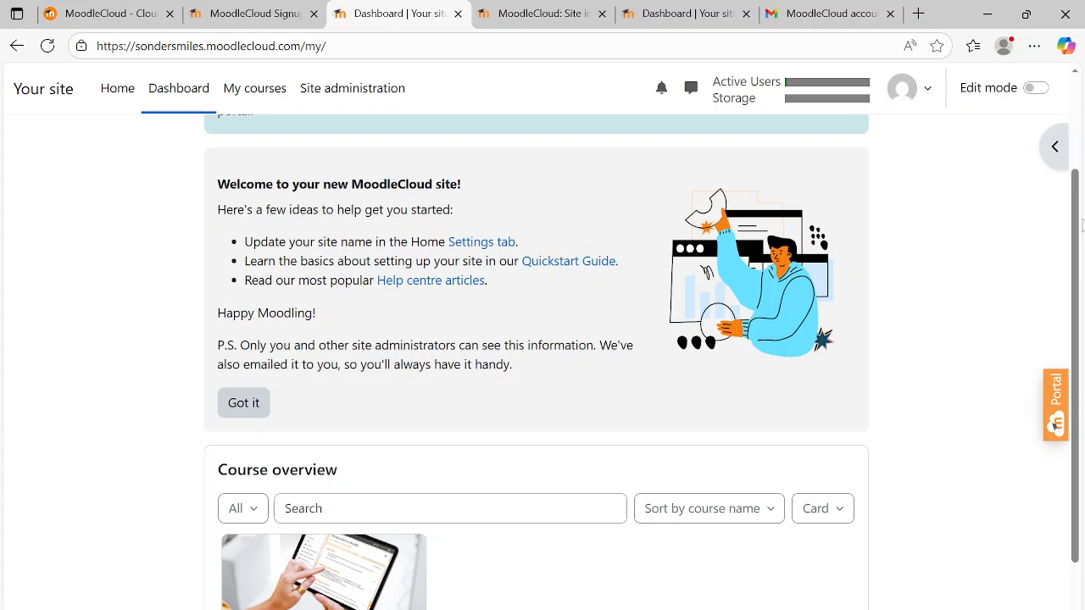
drag(1080, 222, 1081, 370)
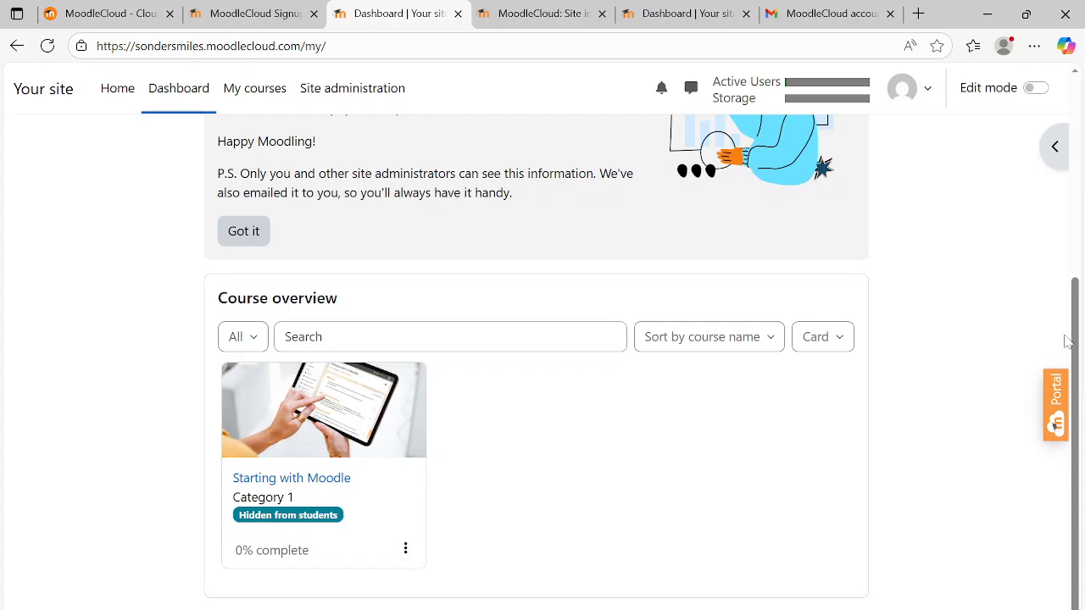
drag(1072, 336, 1073, 133)
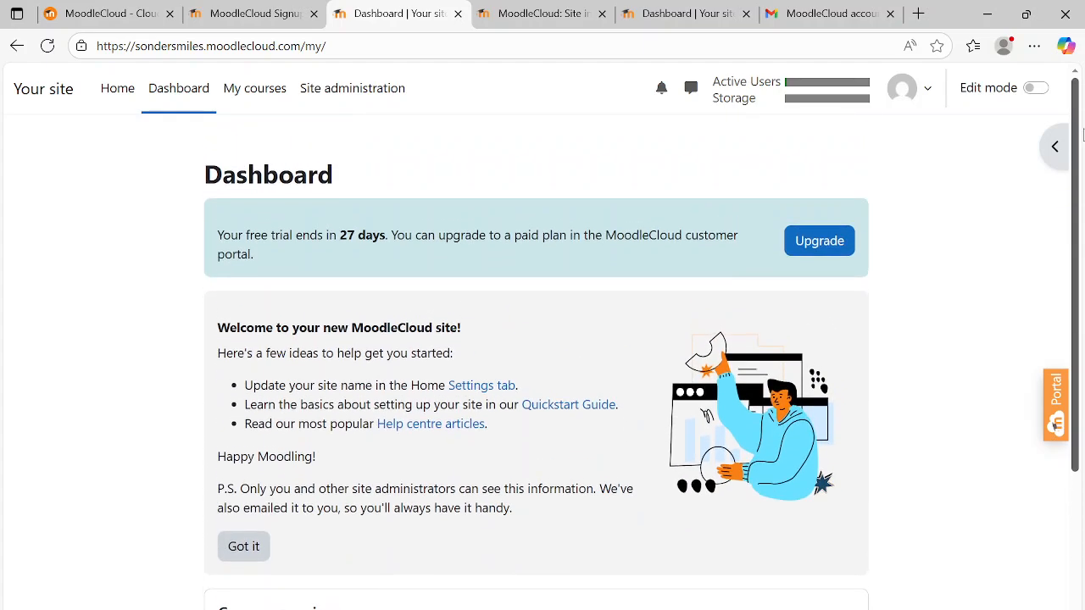
- Examine the site registration form on the site's Home page
click(118, 93)
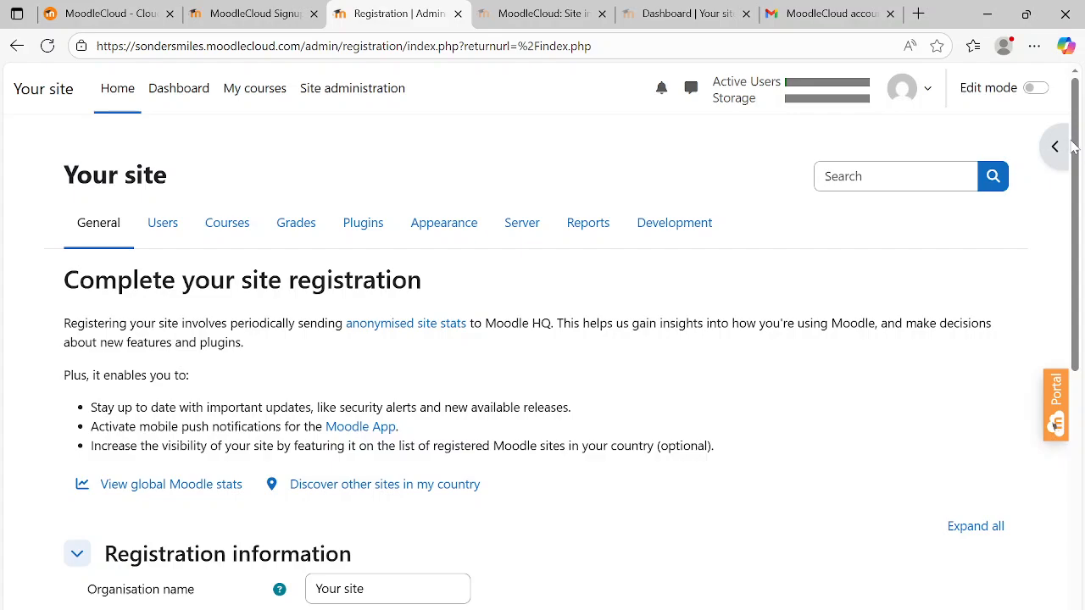
drag(1072, 146, 1021, 448)
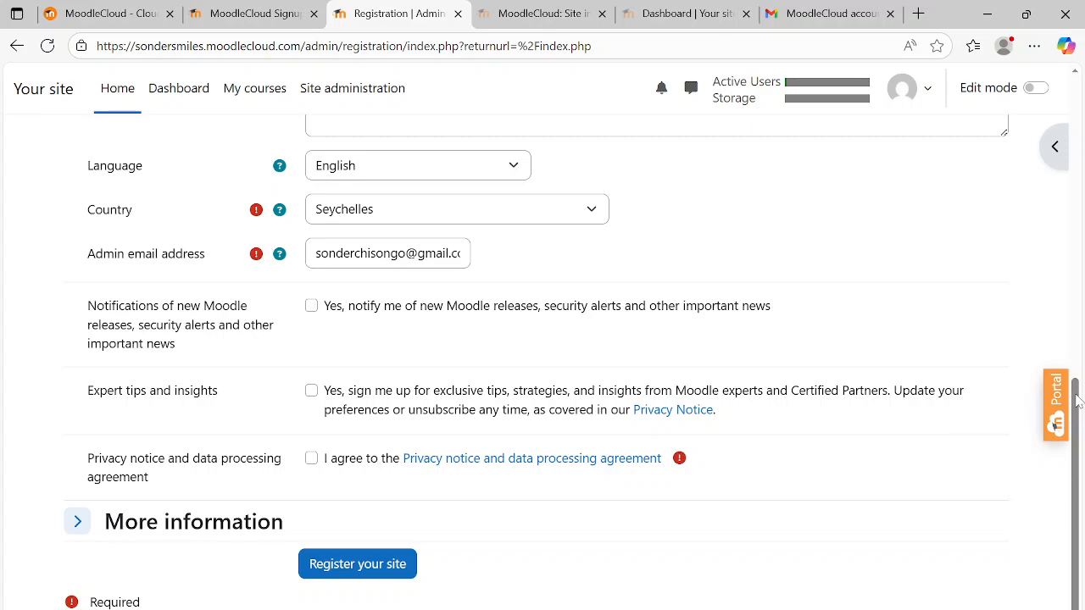
drag(1077, 400, 1064, 163)
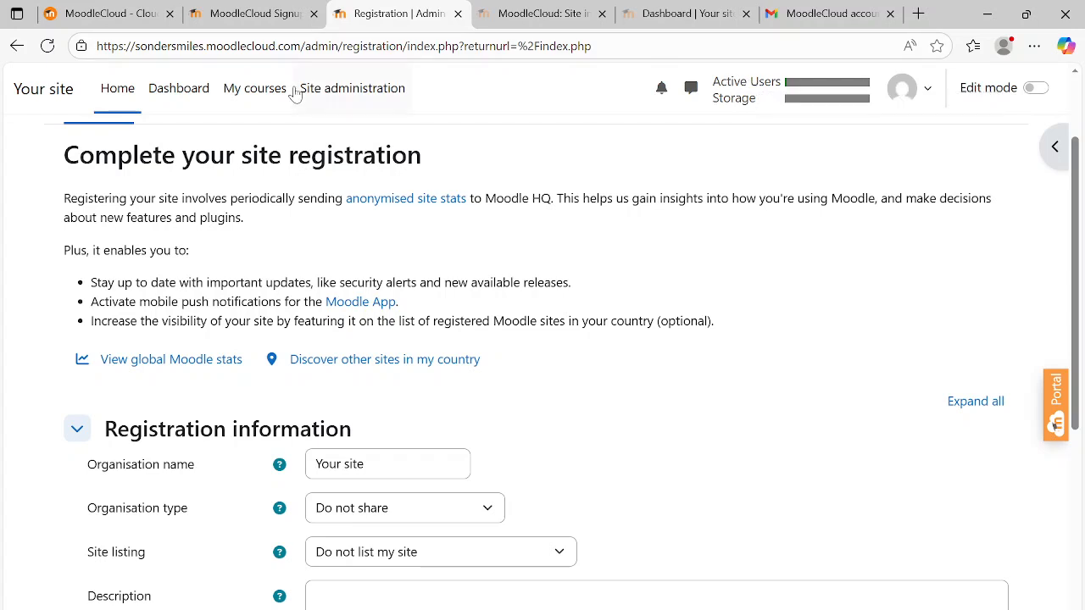
- Return to the Dashboard and view the options offered for the user account
click(180, 89)
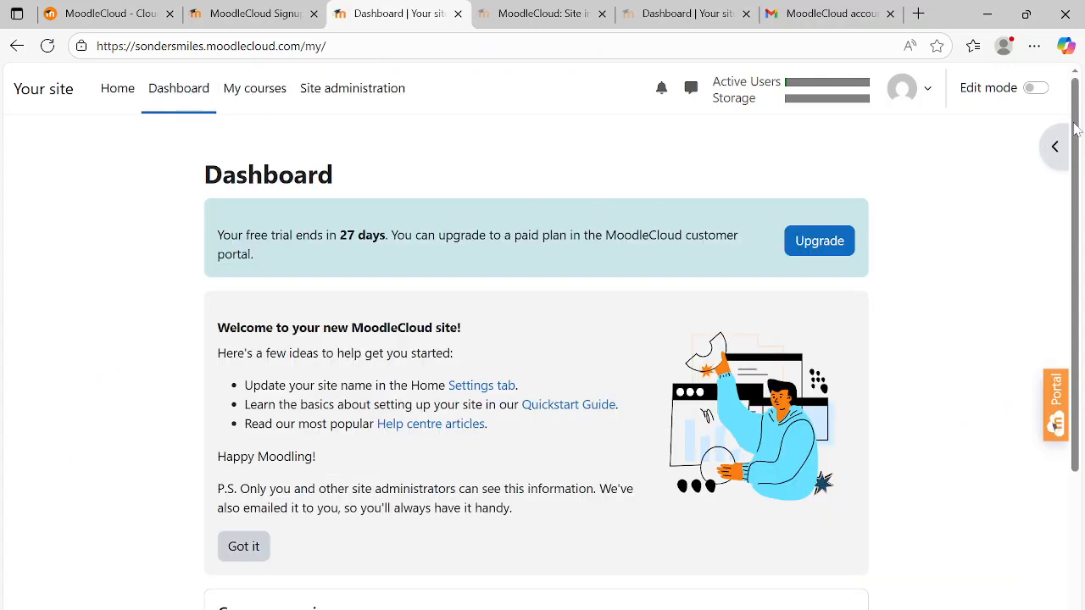
mouse_move(1070, 125)
mouse_down()
mouse_move(1074, 360)
mouse_move(1074, 108)
mouse_up()
click(931, 95)
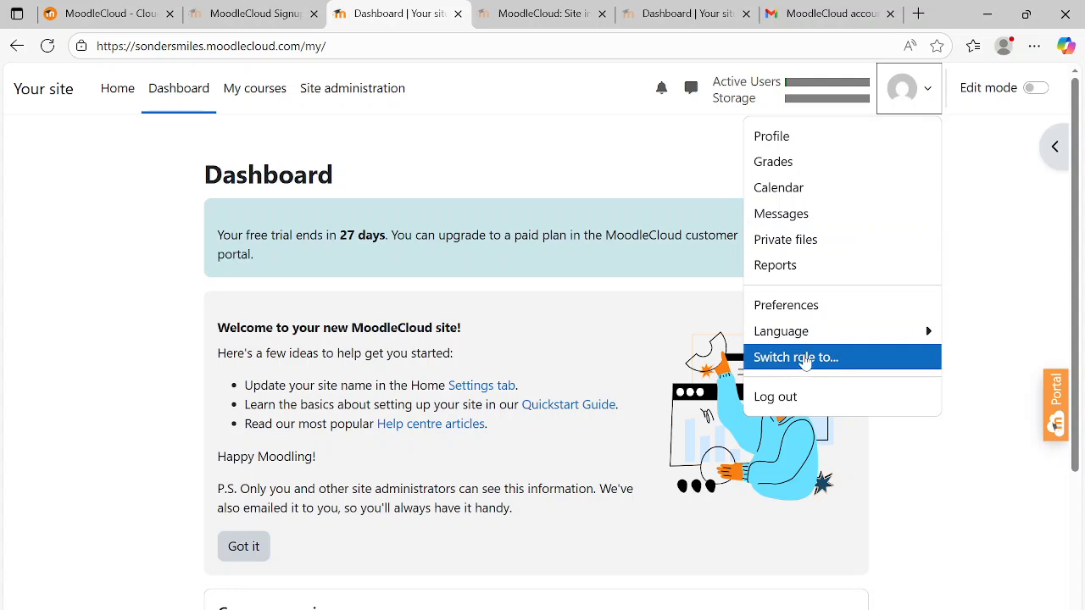
click(442, 150)
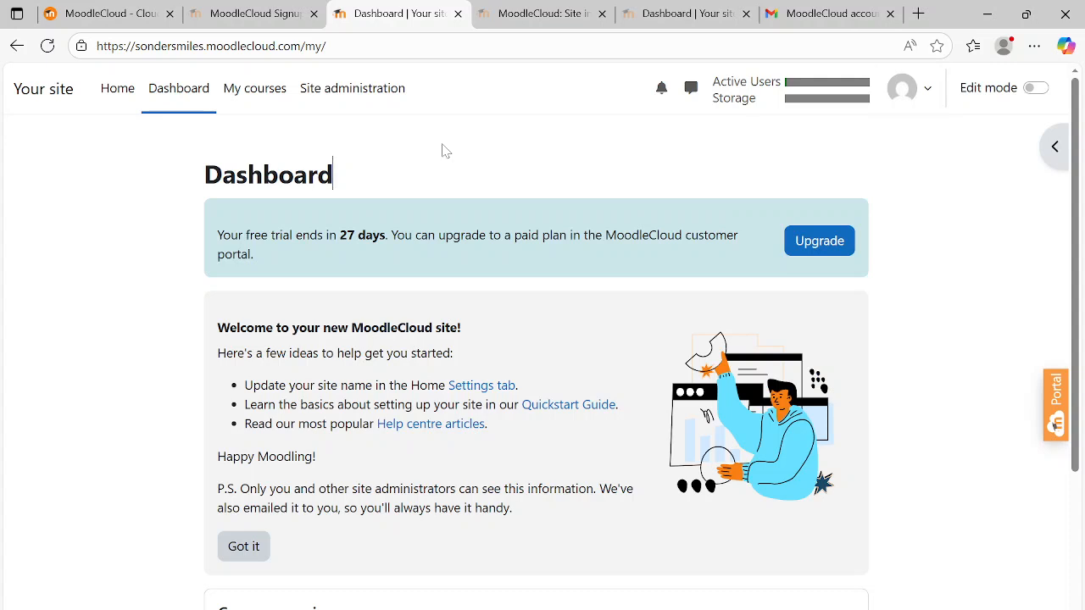
- Go to My courses and open the form for creating a new course
click(260, 95)
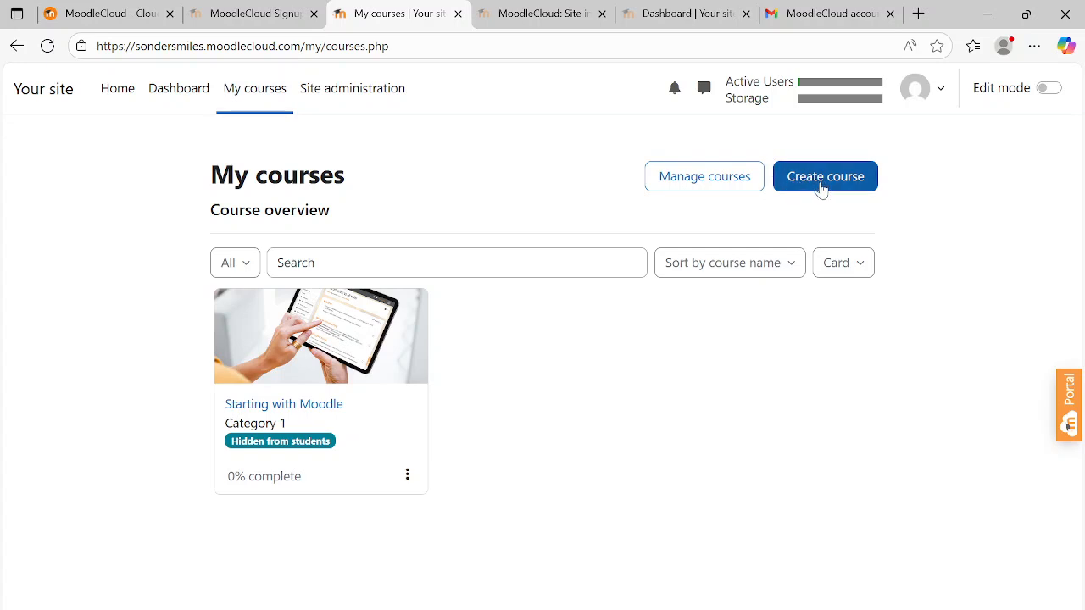
click(820, 188)
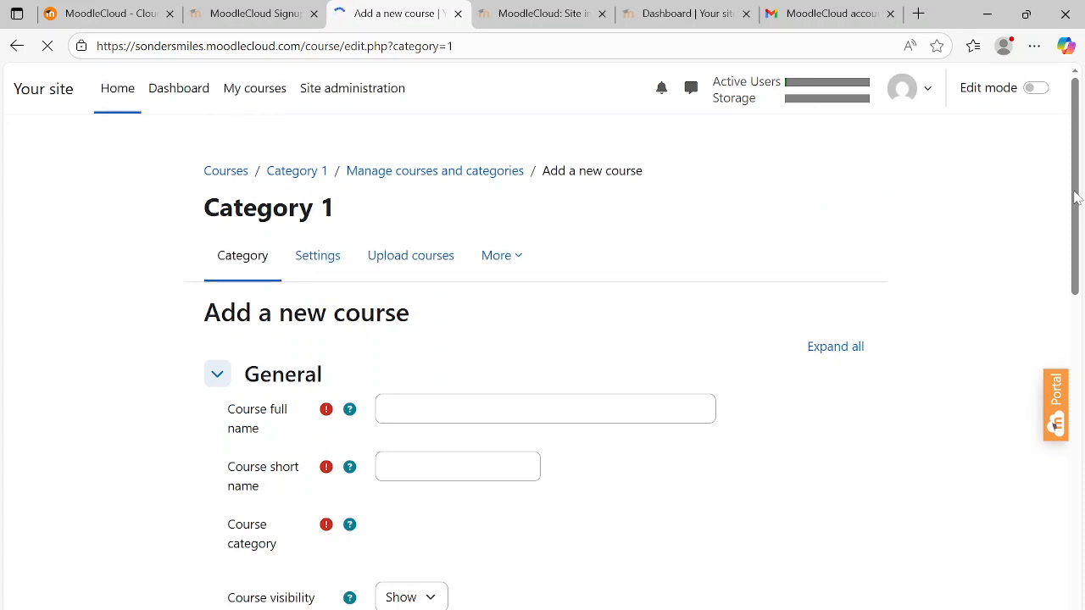
drag(1073, 195, 1078, 275)
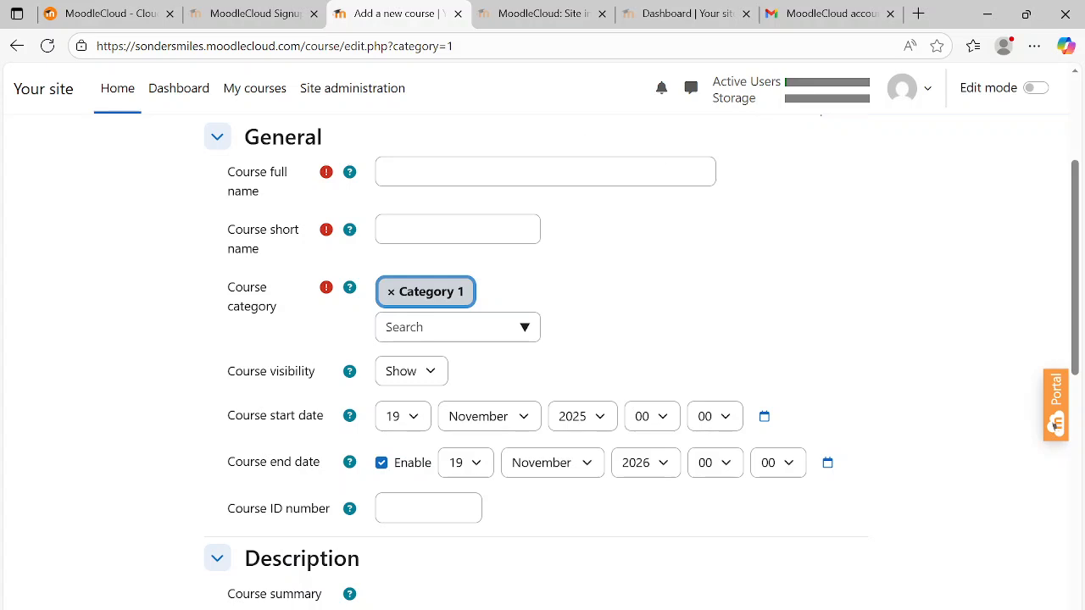
- Enter MATHEMATICS as the course full name and MATH as the course short name
click(474, 172)
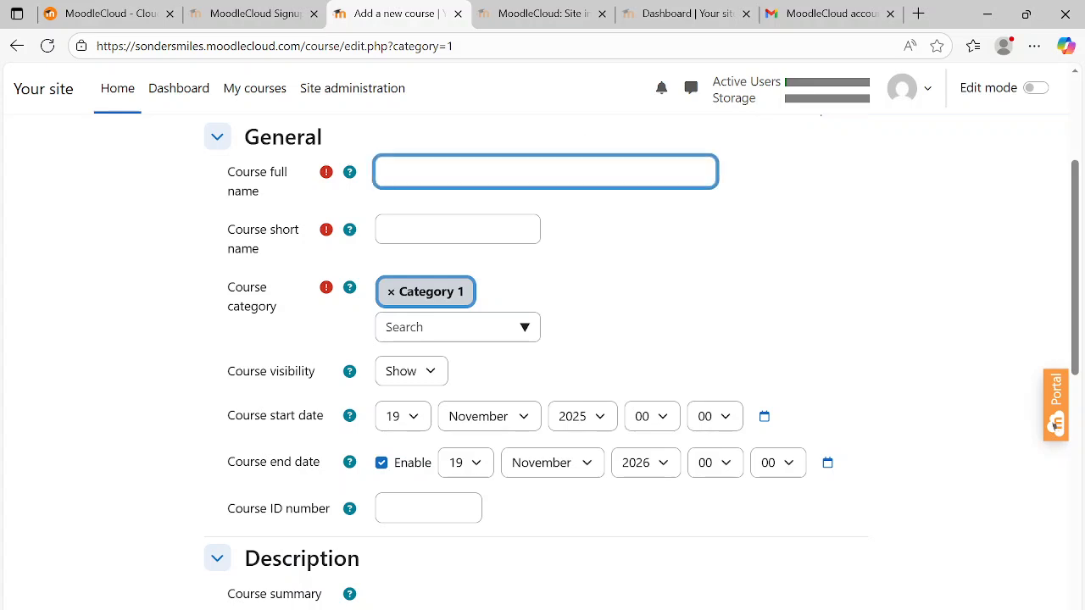
text(MATHEMATICS)
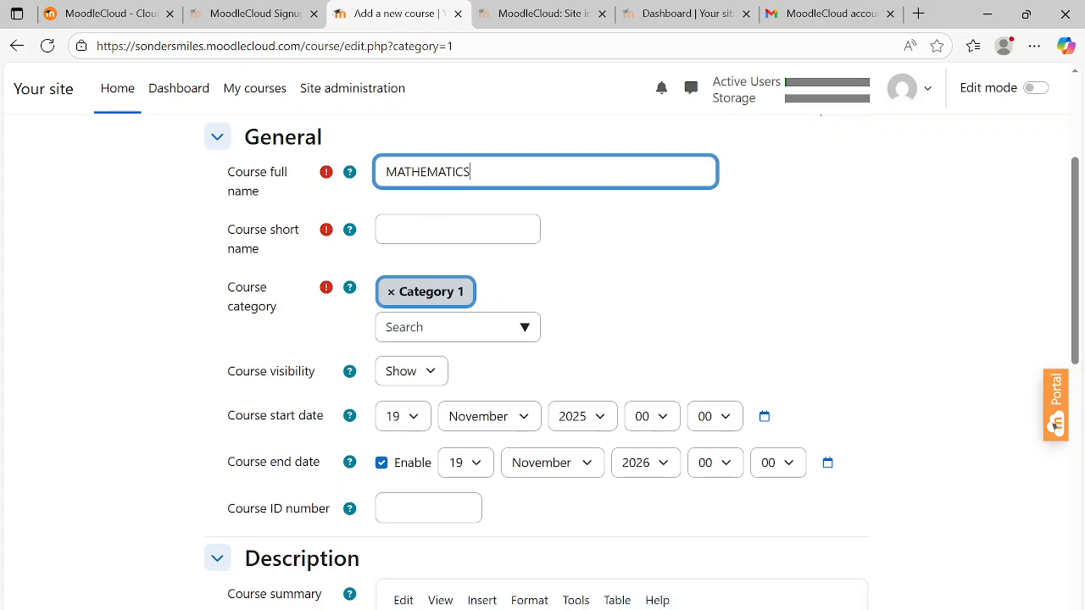
click(457, 229)
text(MATH)
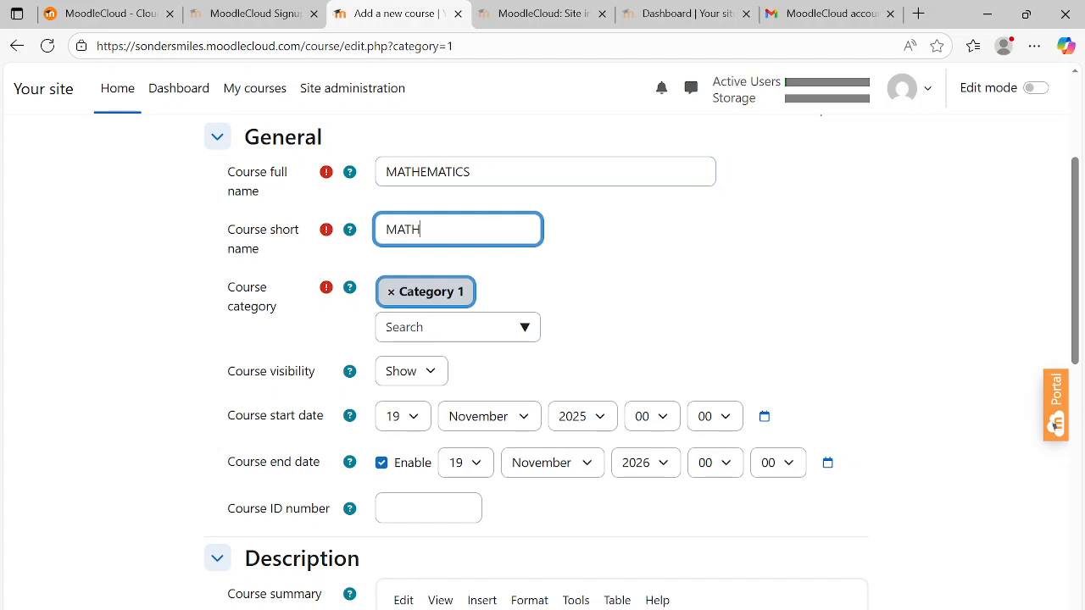
- Extend the course full name to MATHEMATICS MON 10.00
click(474, 172)
text(MON 10)
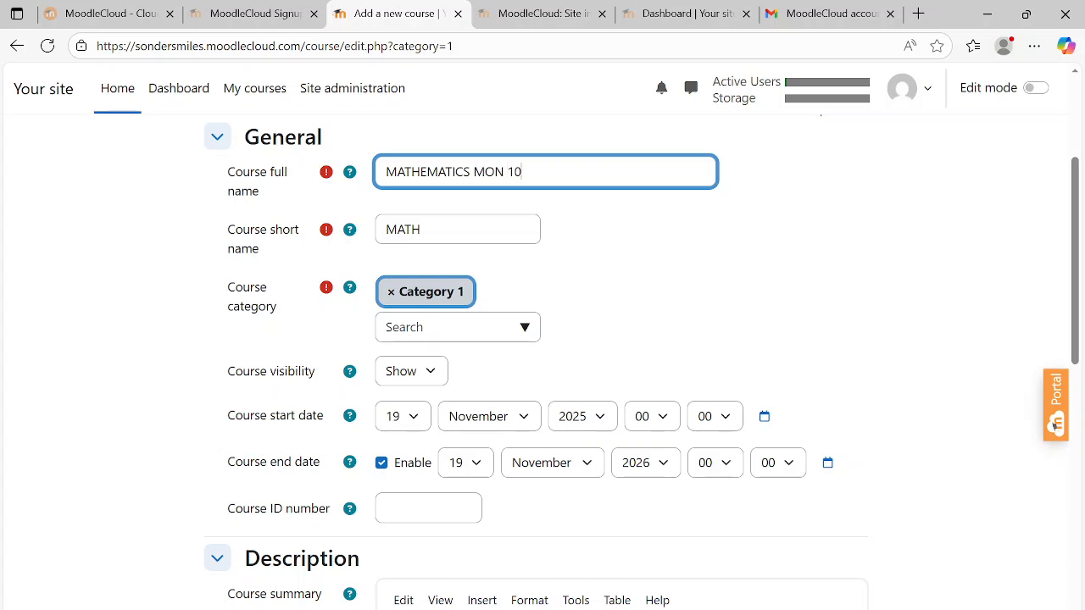
text(.00)
- Keep Category 1 as the course category and set the course visibility to Show
click(527, 331)
click(681, 286)
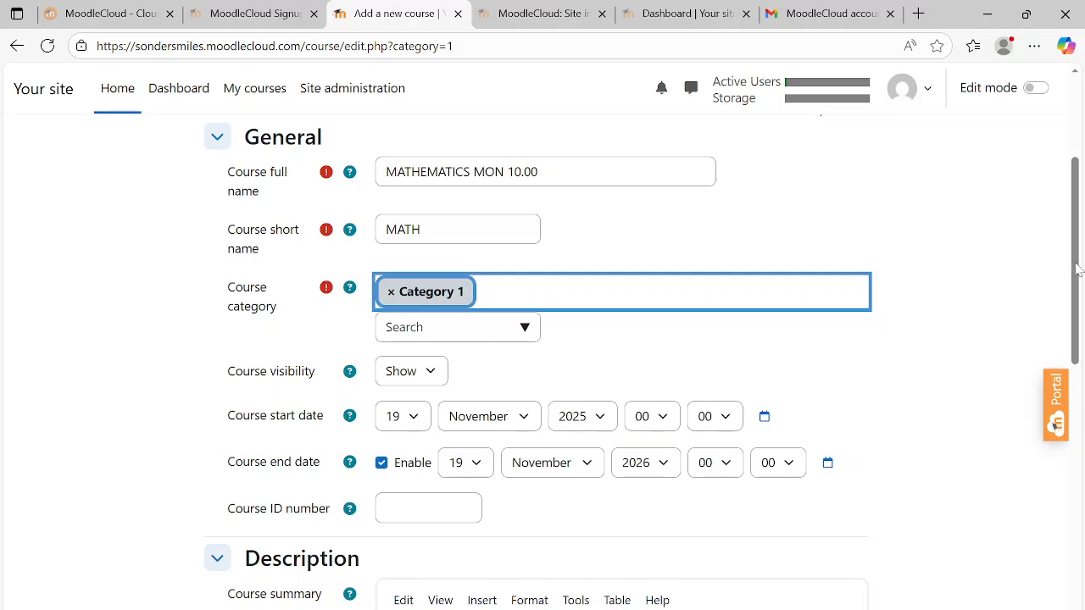
drag(1078, 269, 1063, 296)
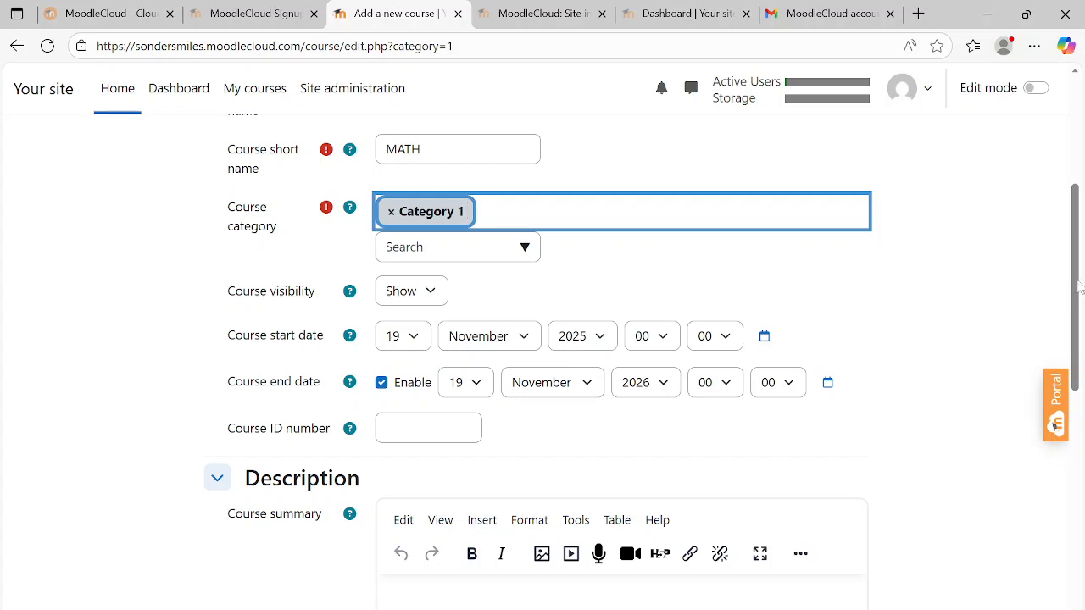
click(621, 264)
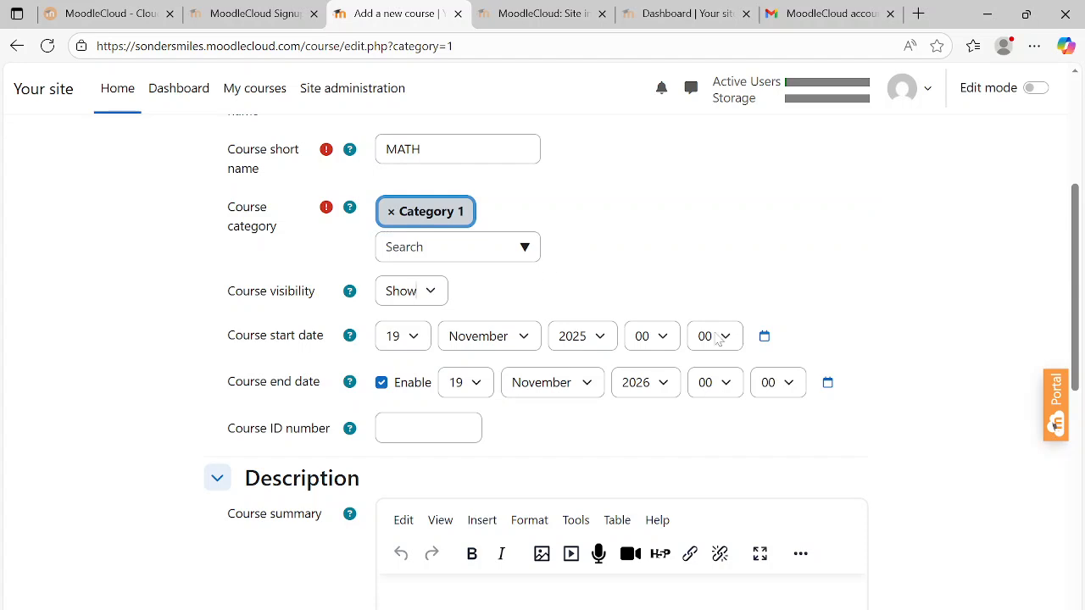
click(435, 295)
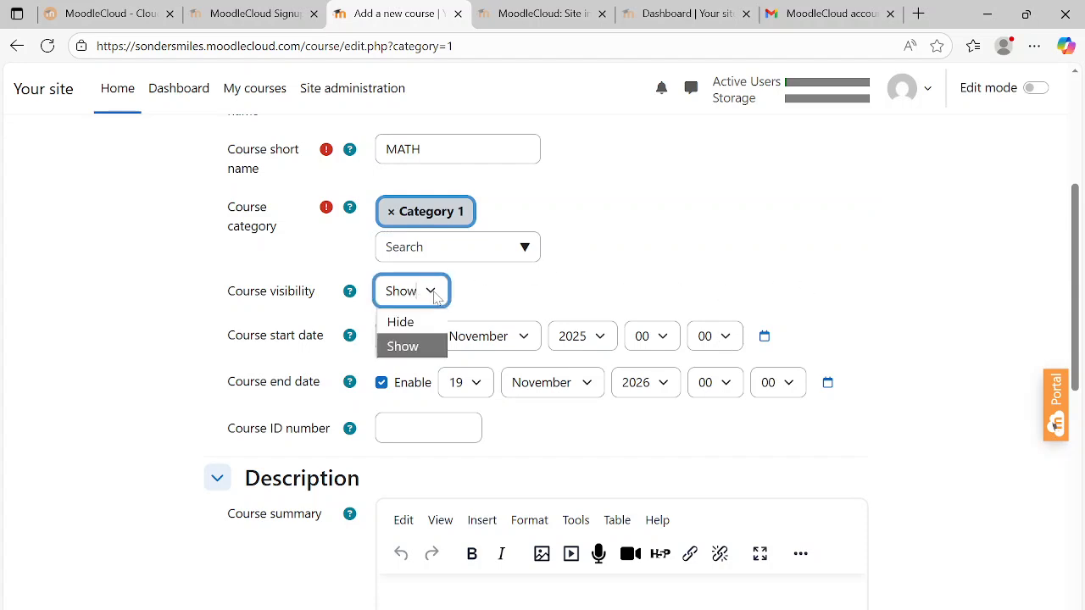
click(429, 347)
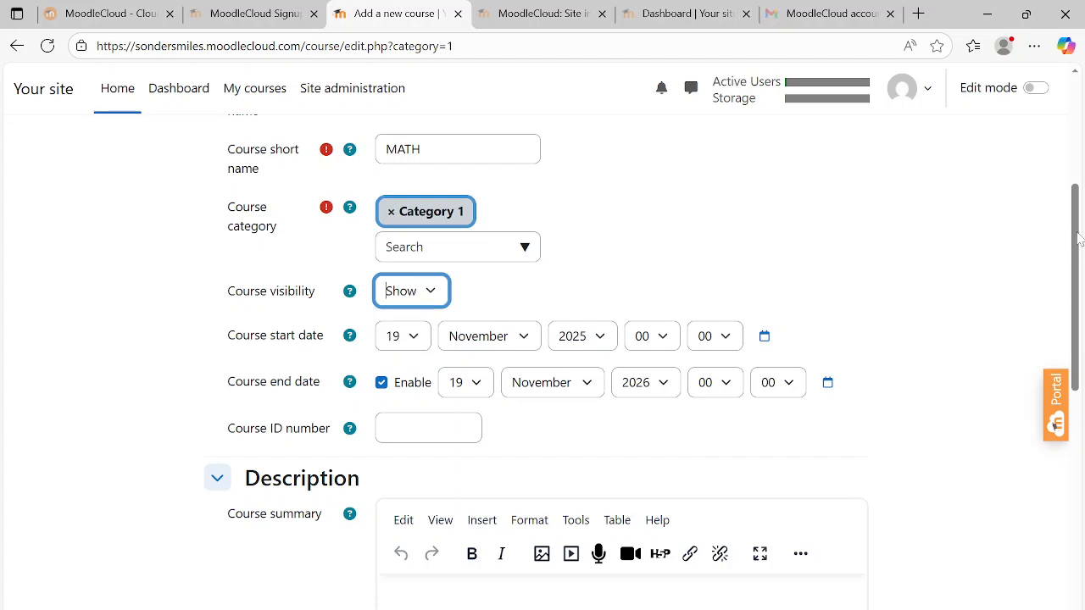
- Set the hour of the course start date to 10
drag(1075, 237, 1071, 271)
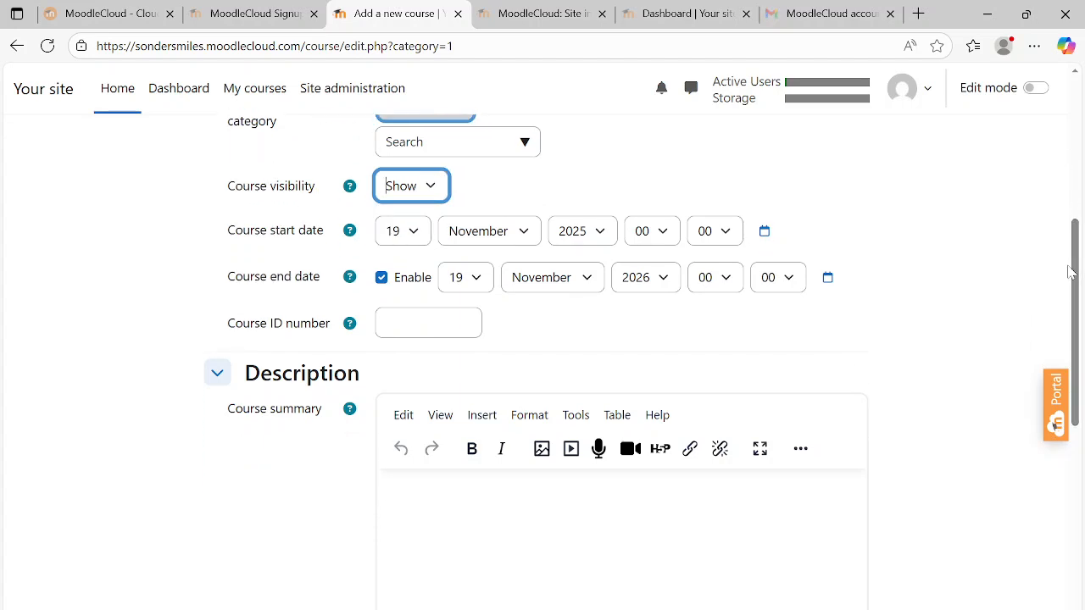
click(426, 245)
click(426, 245)
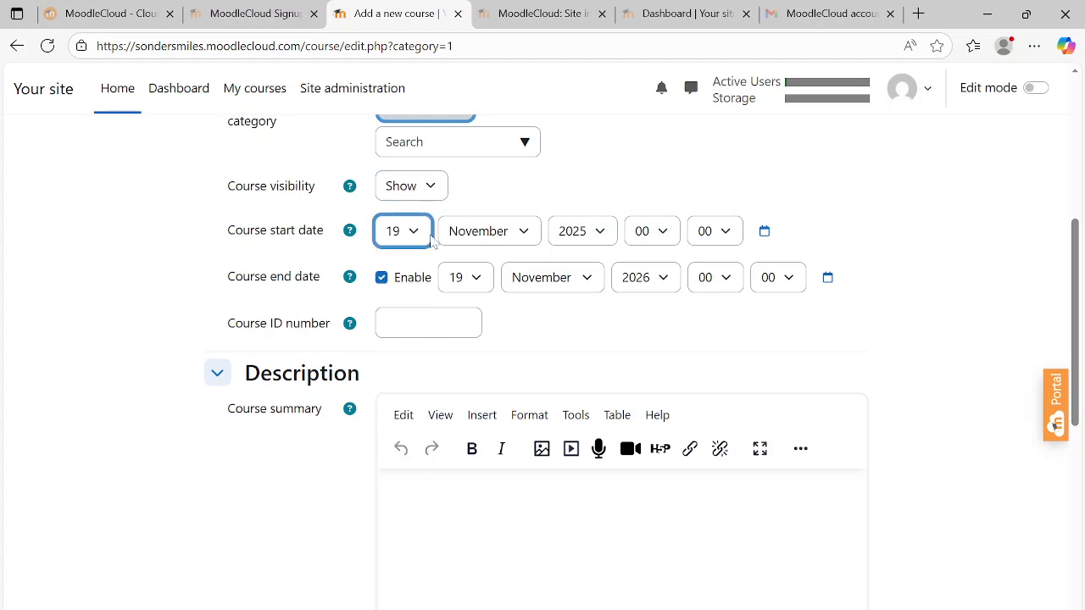
click(671, 240)
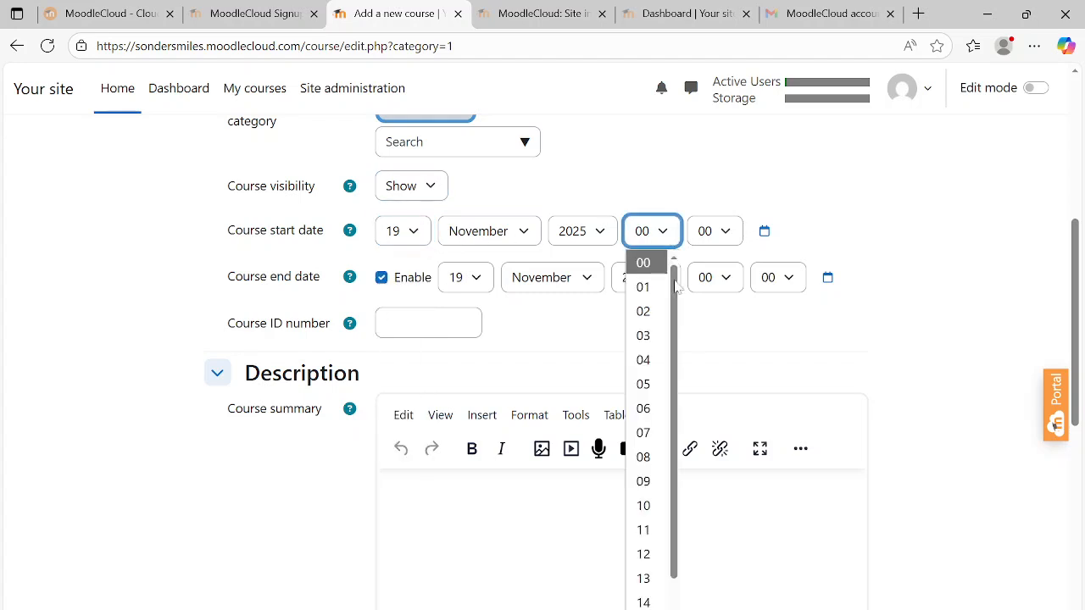
click(646, 506)
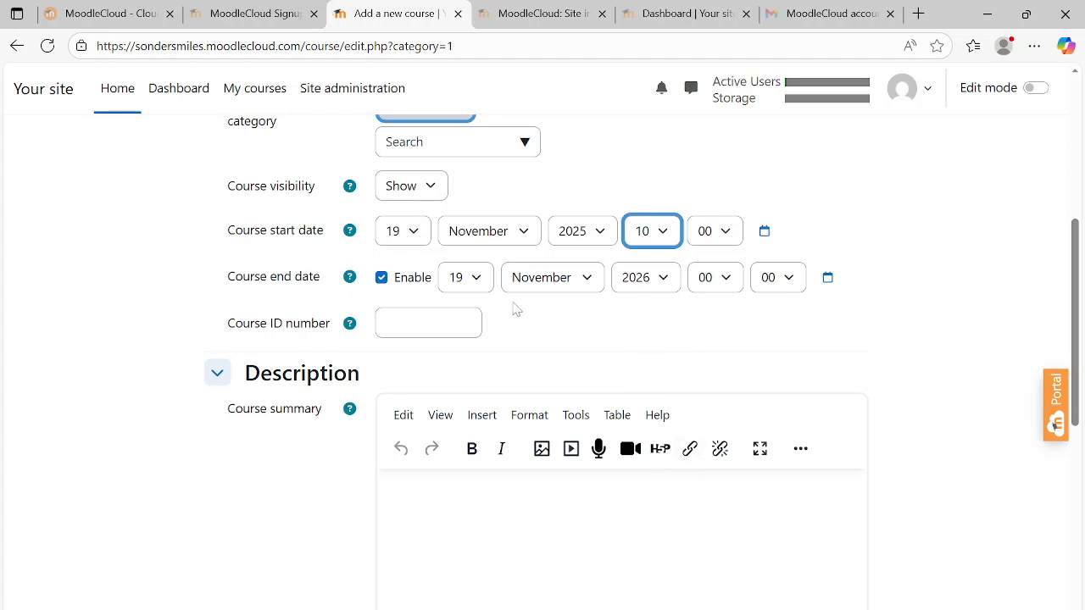
- Set the month of the course end date to December
click(477, 278)
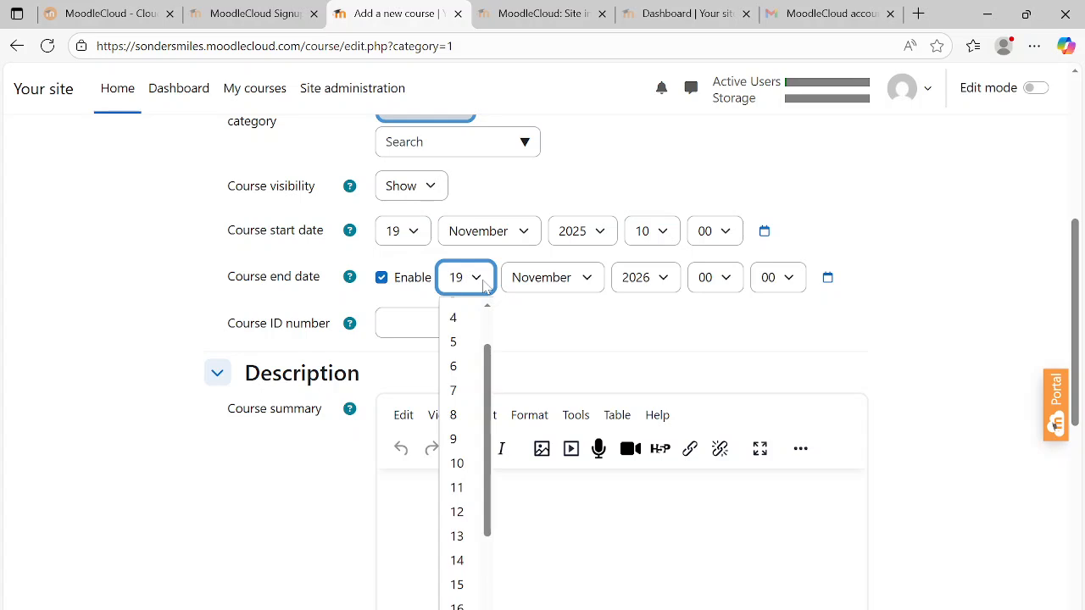
click(483, 286)
click(578, 282)
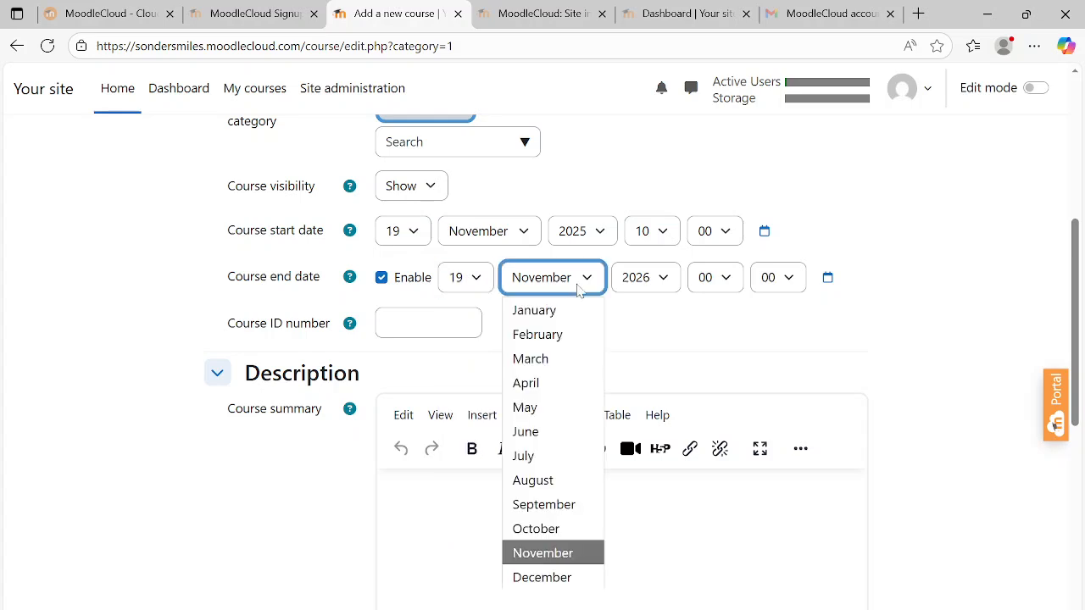
click(556, 579)
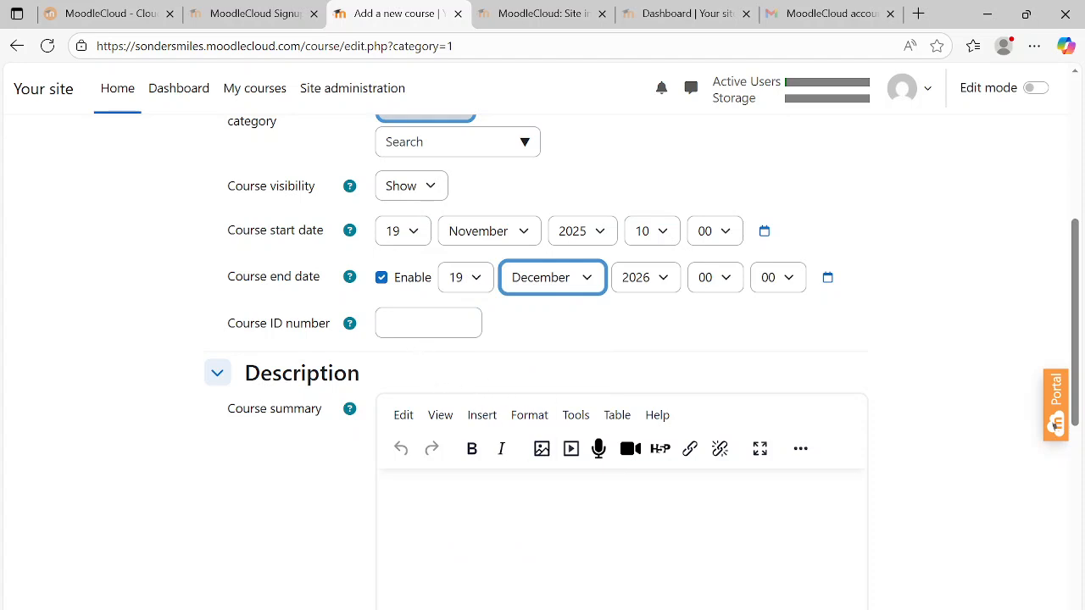
- Enter MA101 as the course ID number
click(428, 323)
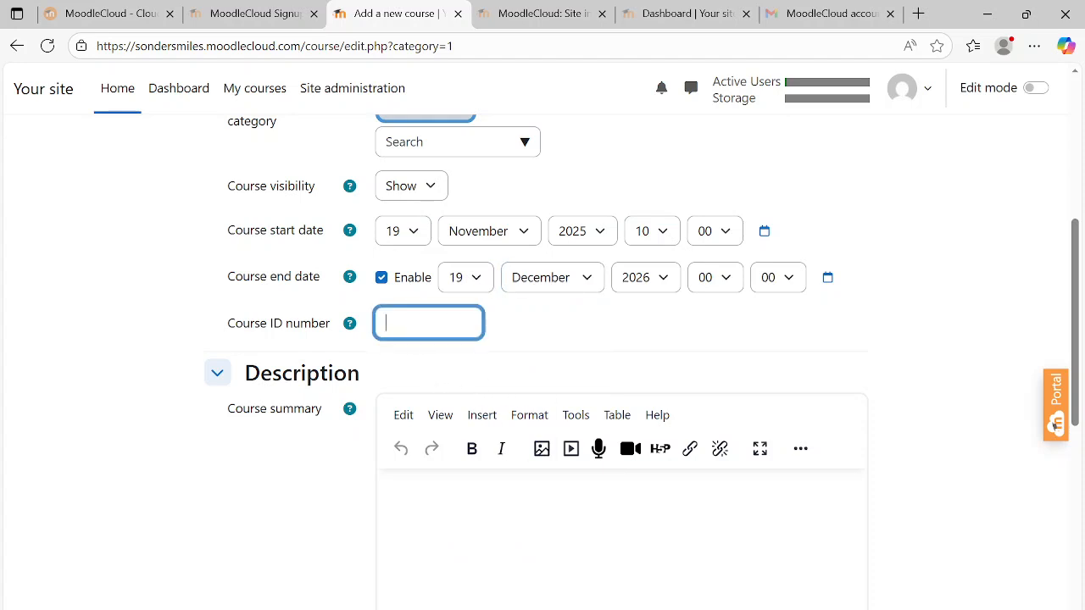
text(MA101)
click(535, 341)
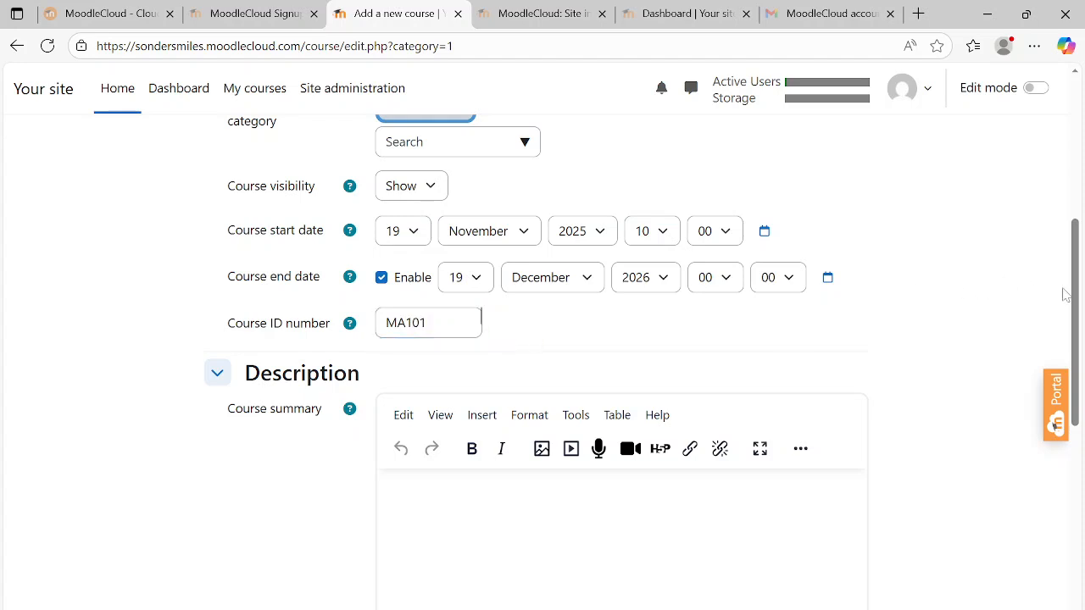
drag(1074, 290, 1082, 395)
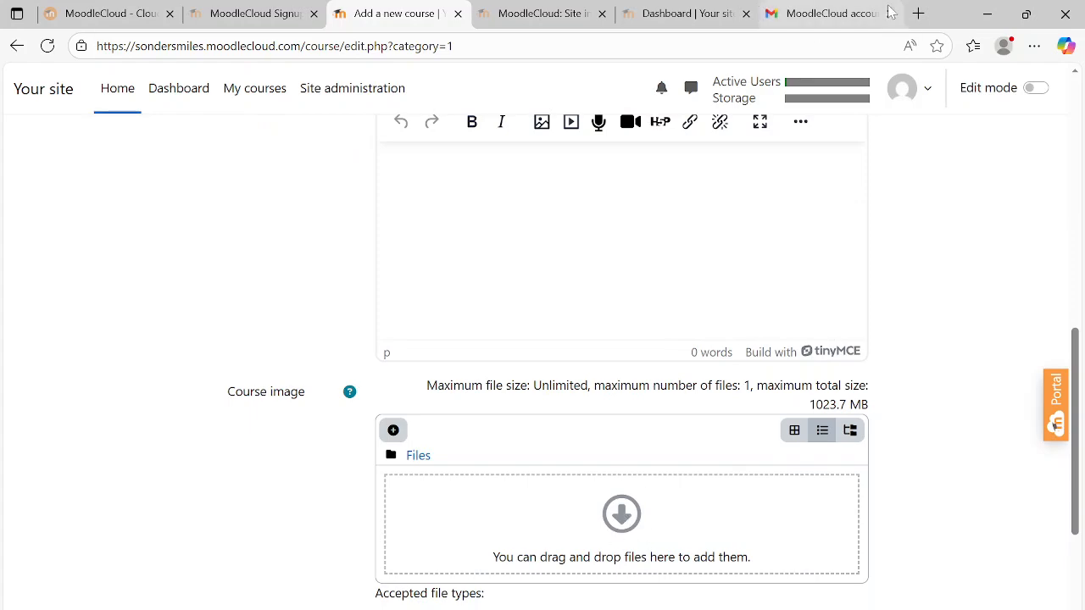
click(918, 14)
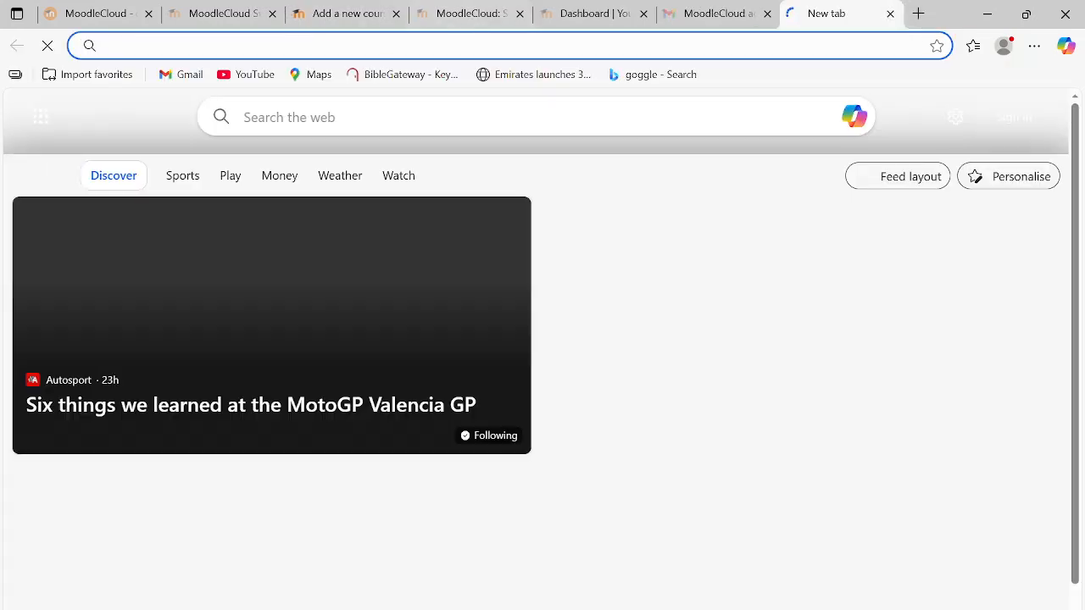
text(WW)
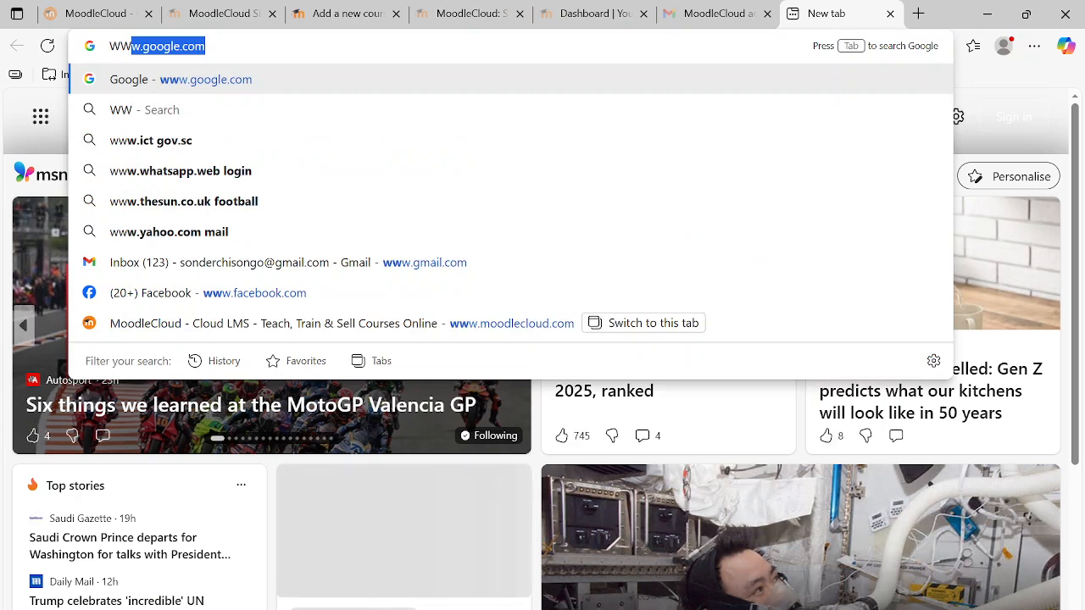
key(BackSpace)
key(BackSpace)
key(BackSpace)
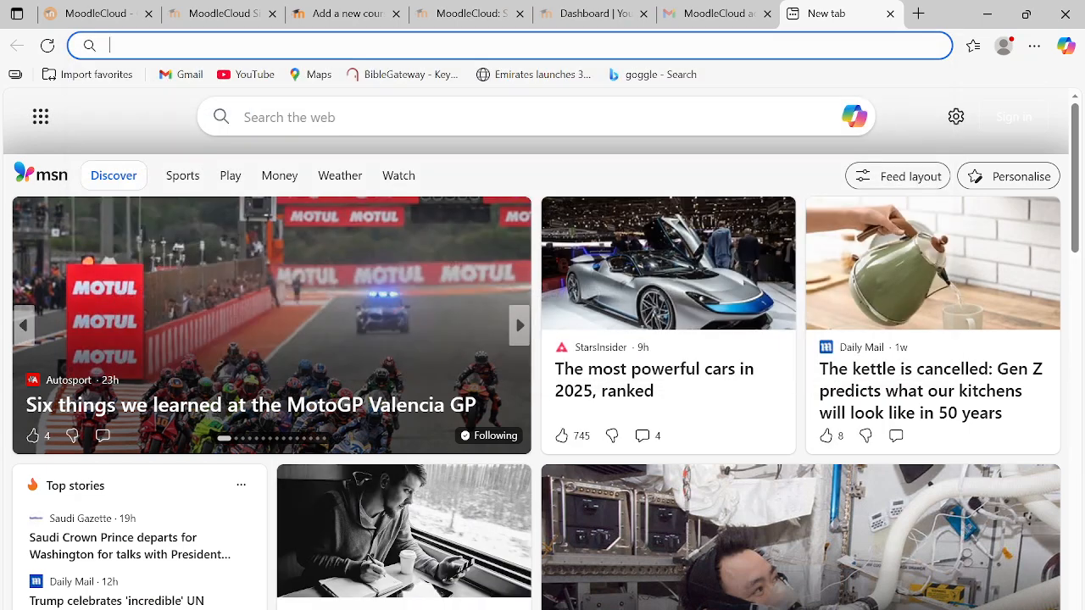
text(www)
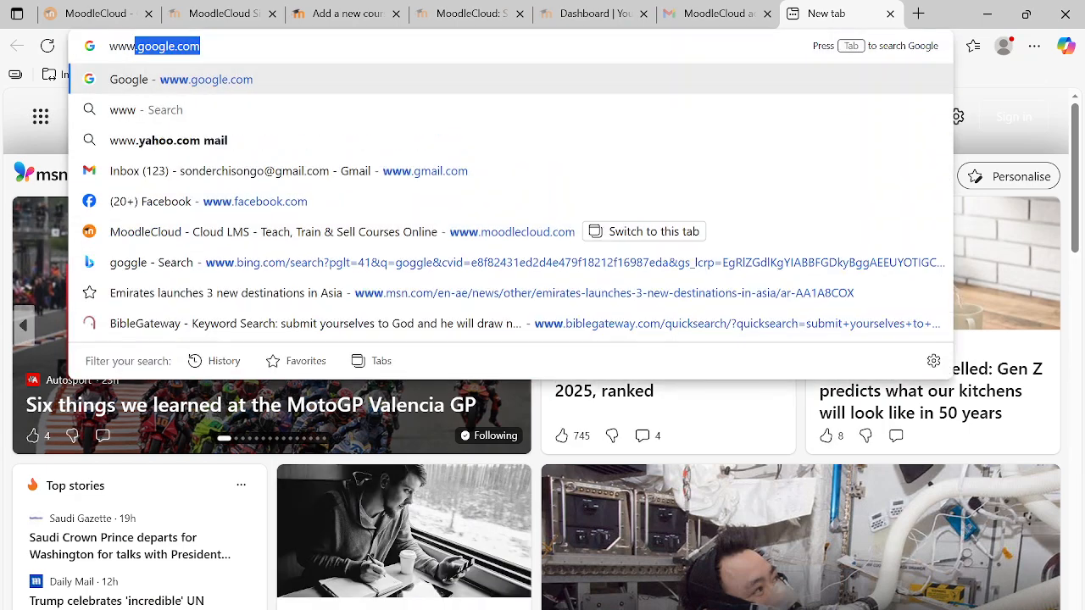
key(Return)
click(441, 42)
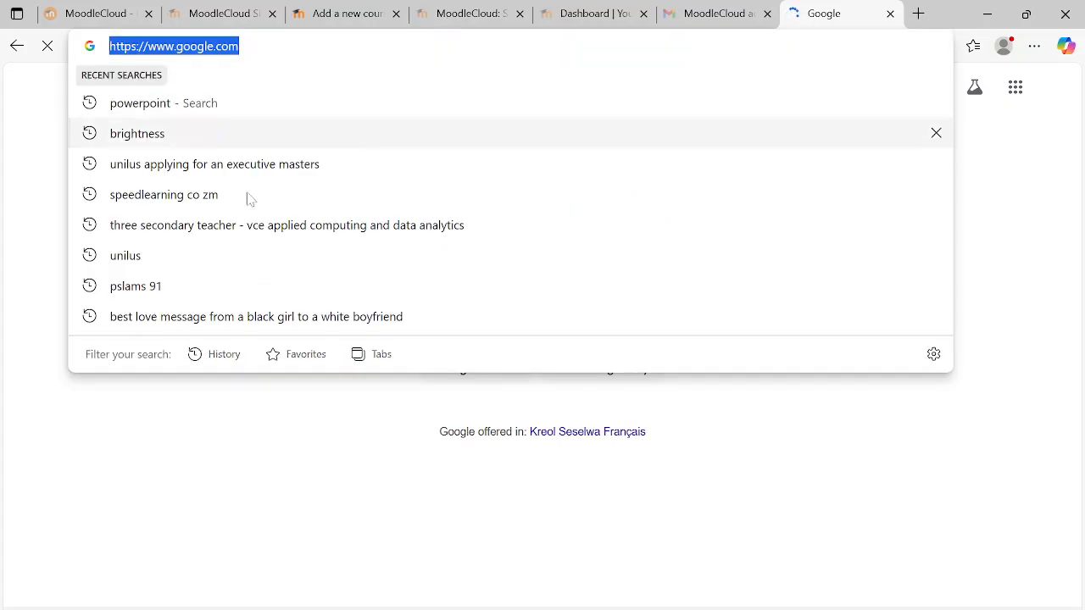
click(238, 475)
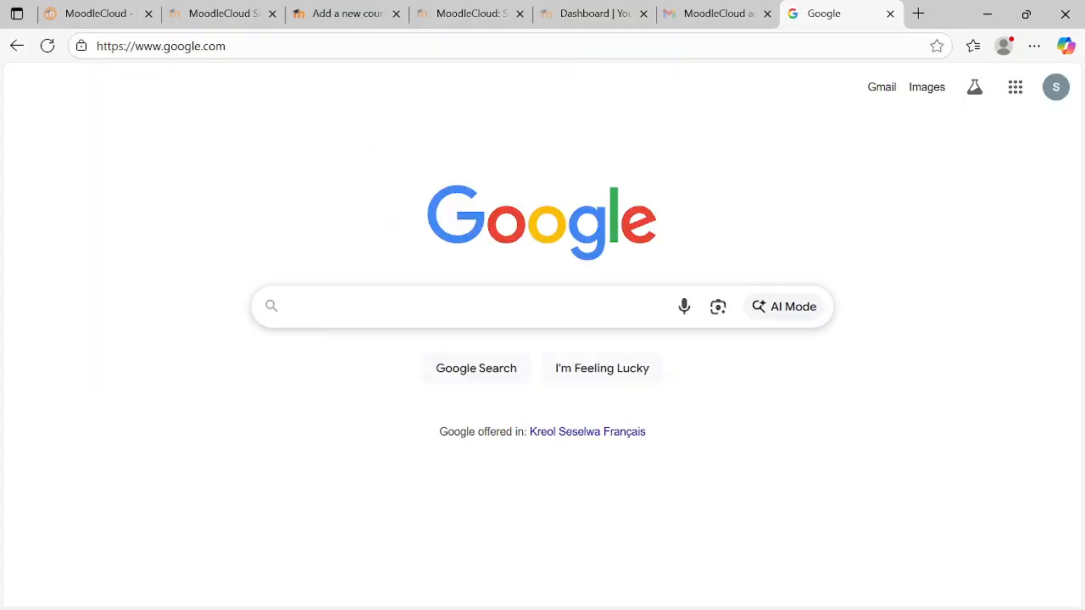
- Search Google for "math image"
click(384, 306)
text(math)
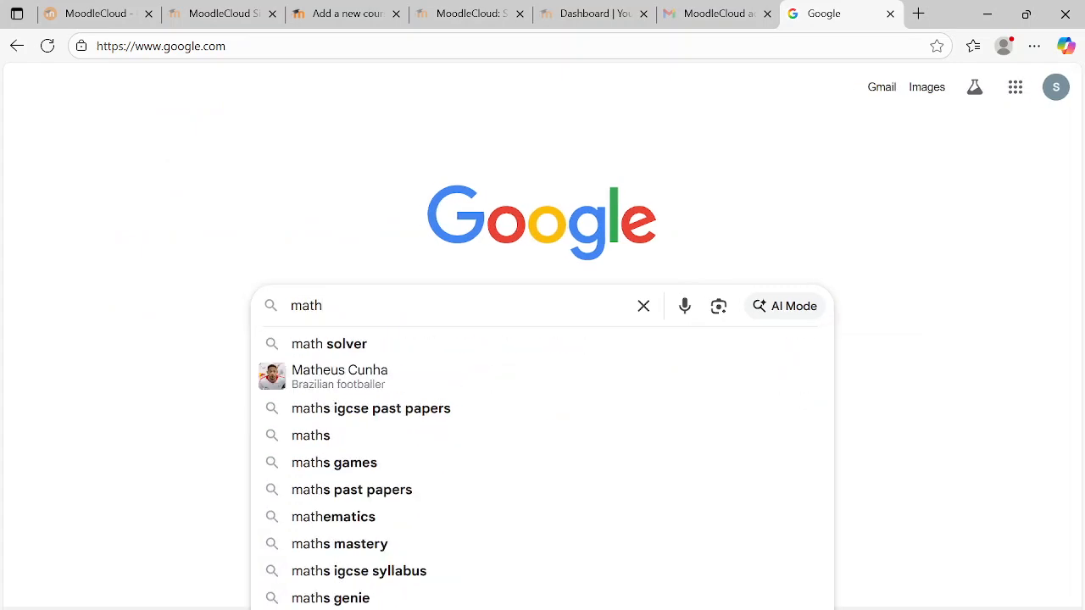
text( image)
key(Return)
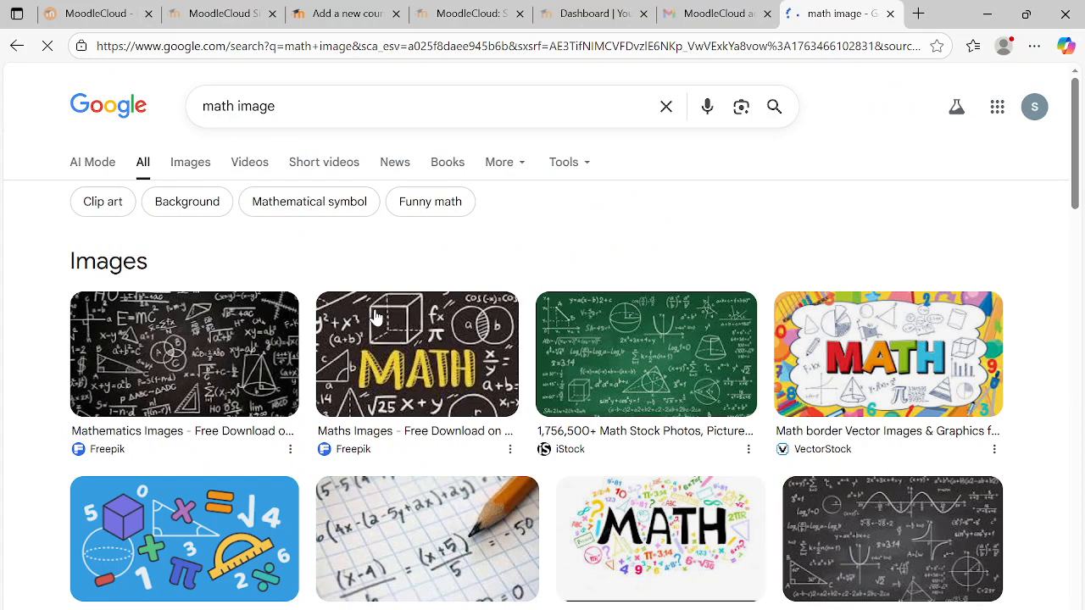
- Save the Freepik chalkboard image with the yellow MATH lettering to the Desktop as a JPG file named MATH
click(455, 354)
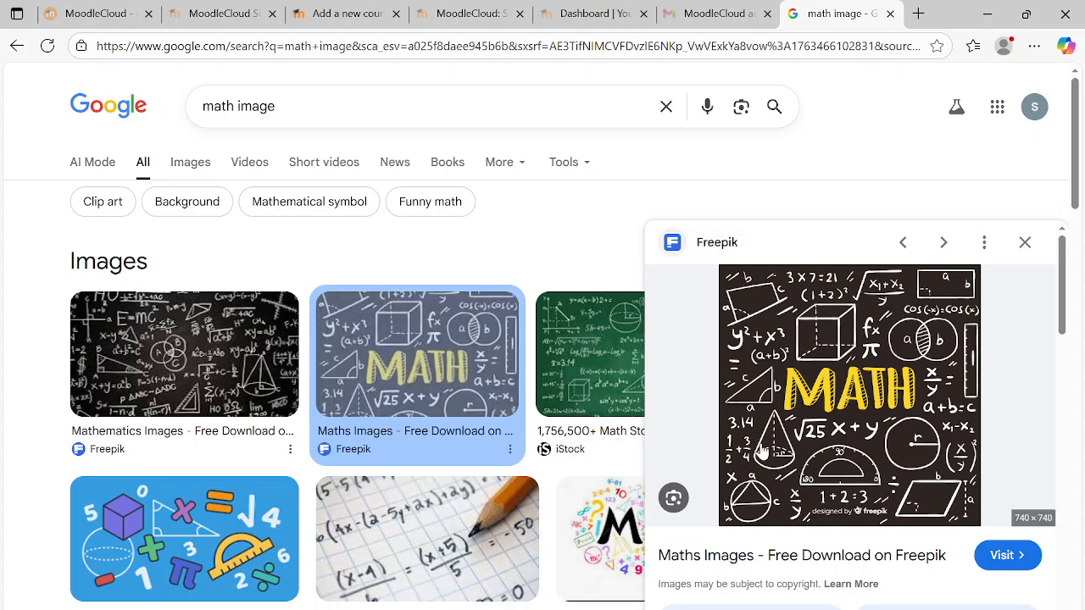
right_click(391, 362)
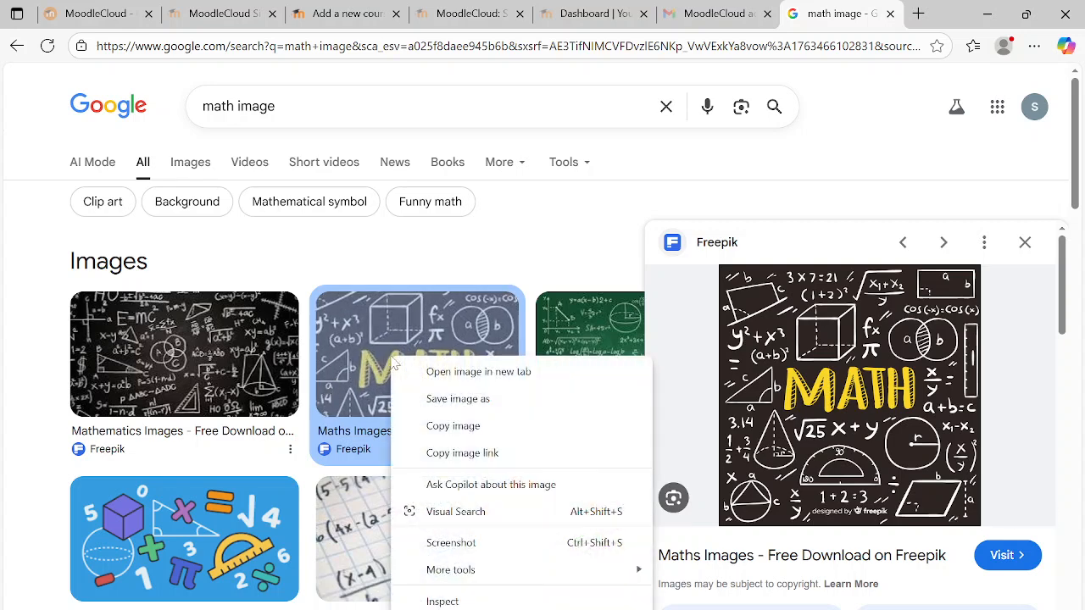
click(488, 400)
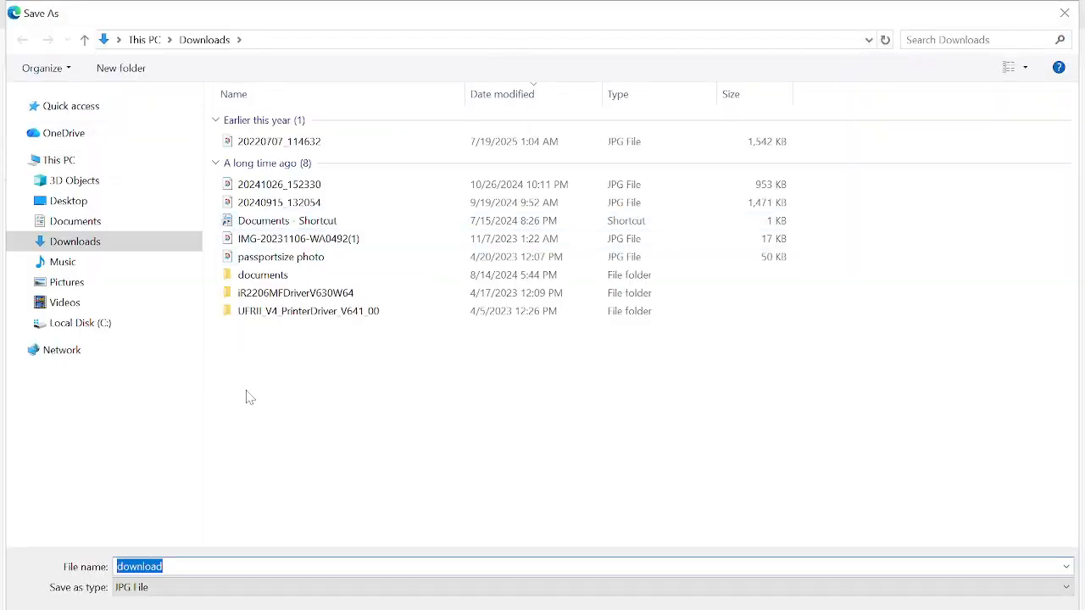
key(BackSpace)
text(MATH)
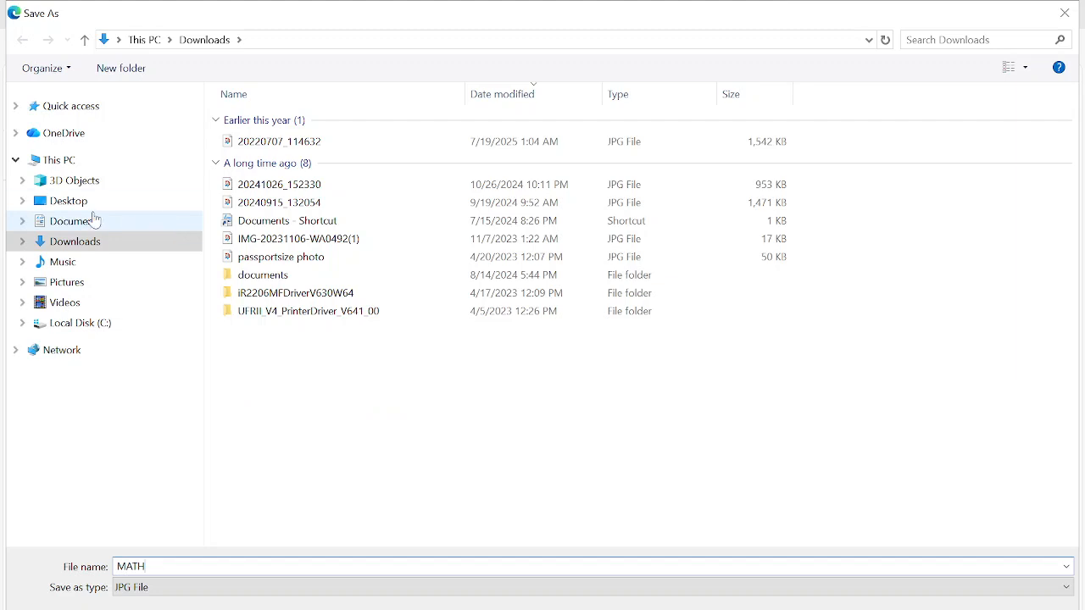
click(76, 204)
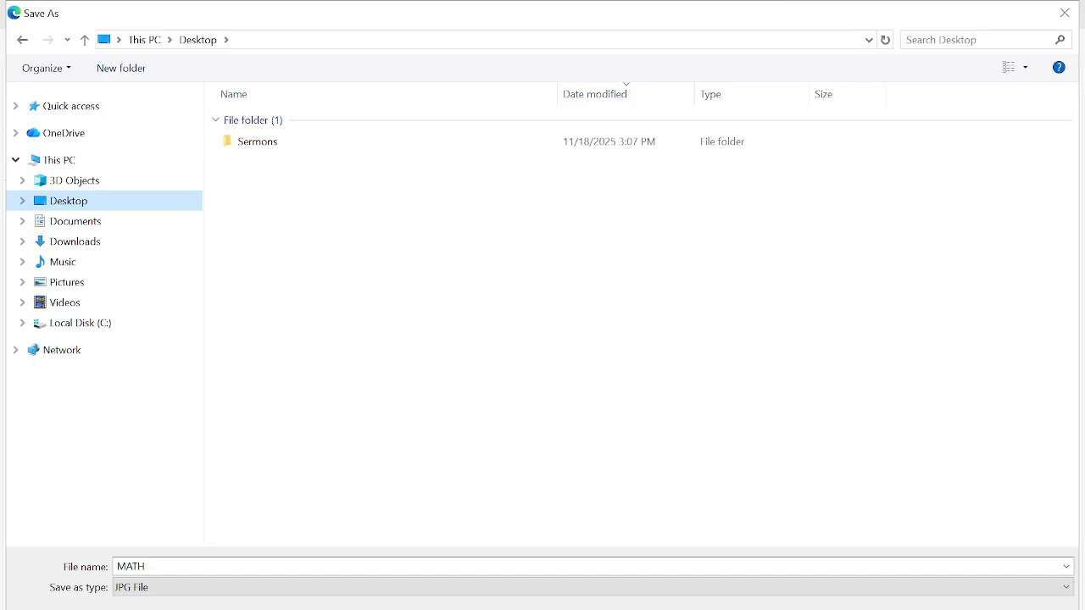
key(Return)
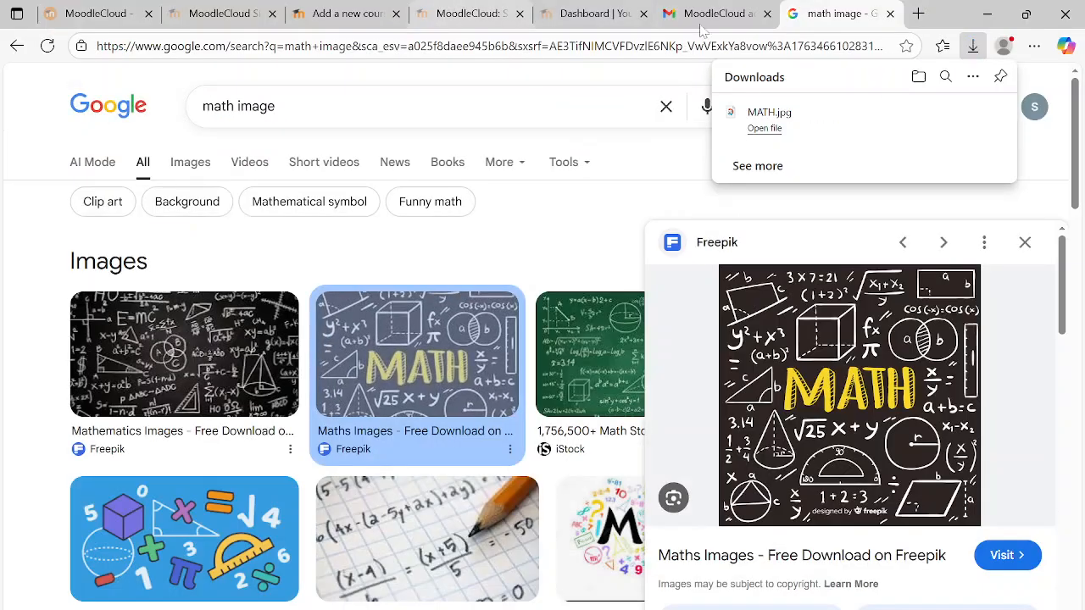
- Return to the new course form and upload MATH.jpg from the Desktop as the course image
click(213, 15)
click(356, 13)
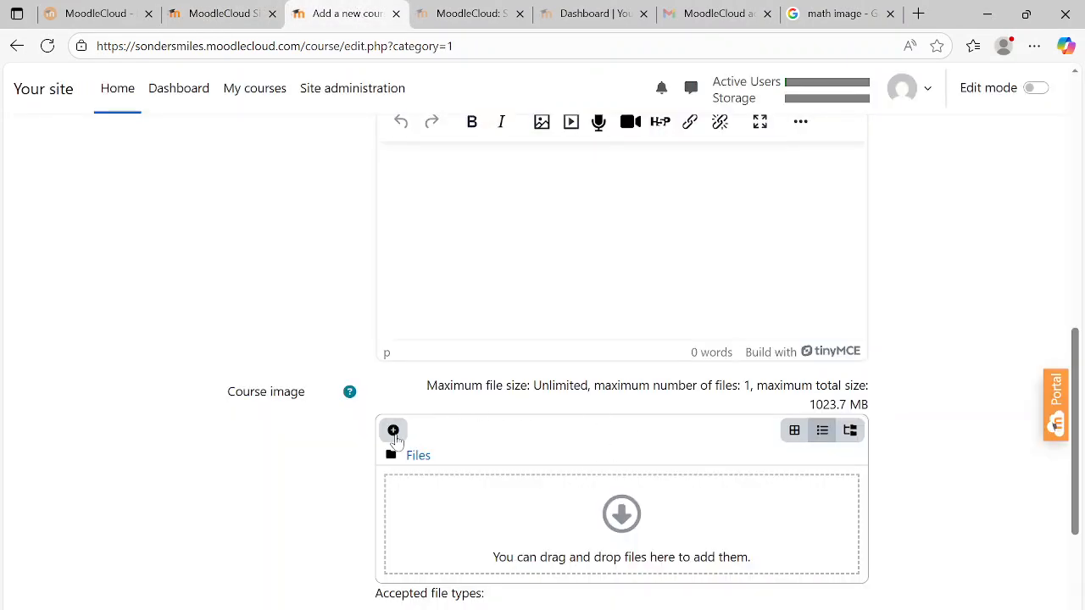
click(393, 432)
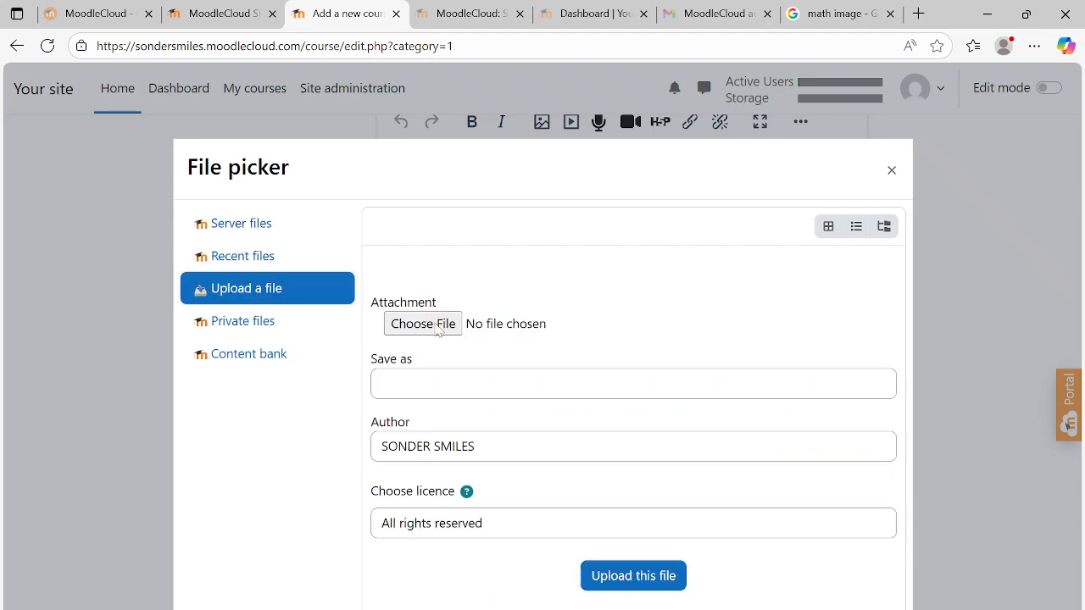
click(423, 324)
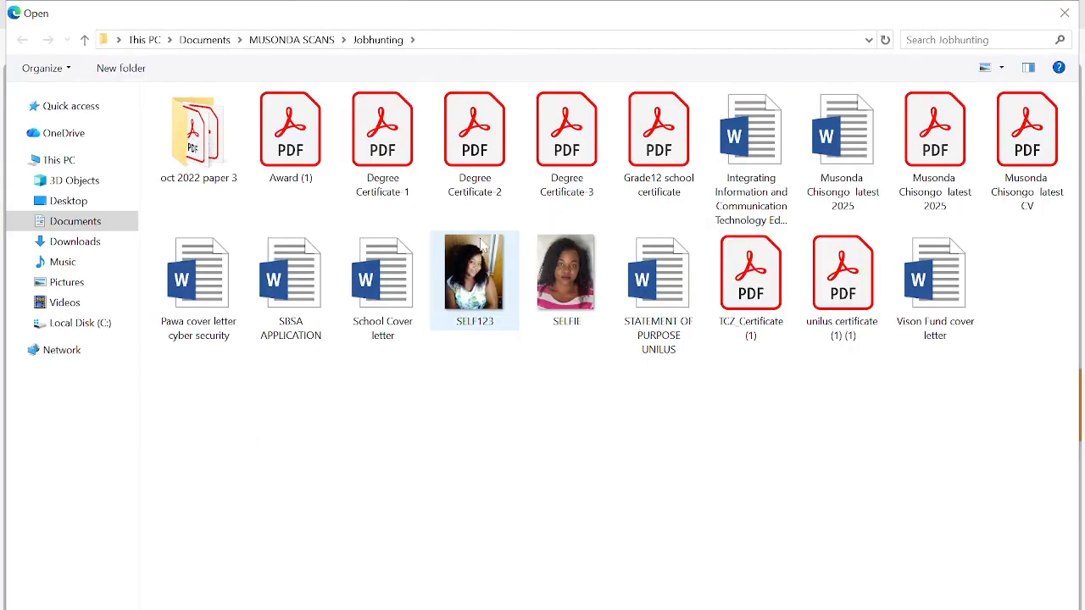
click(70, 203)
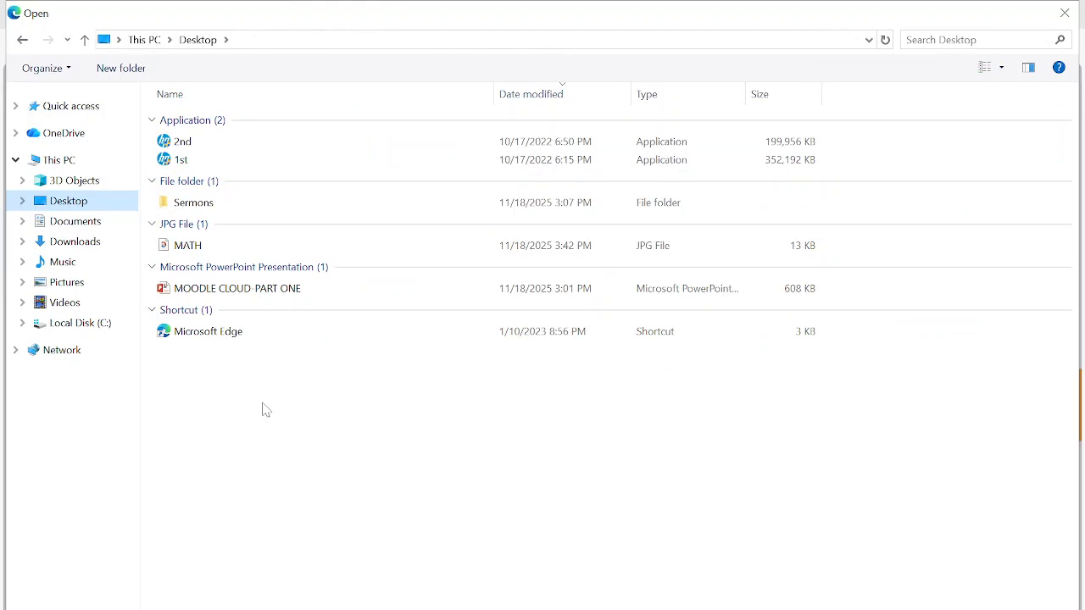
click(197, 245)
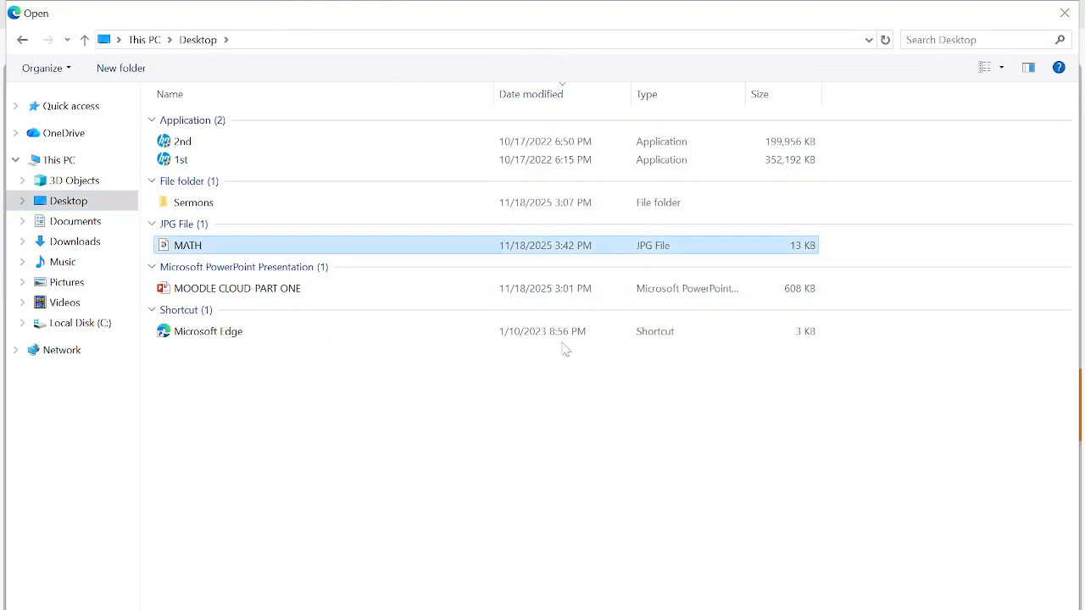
key(Return)
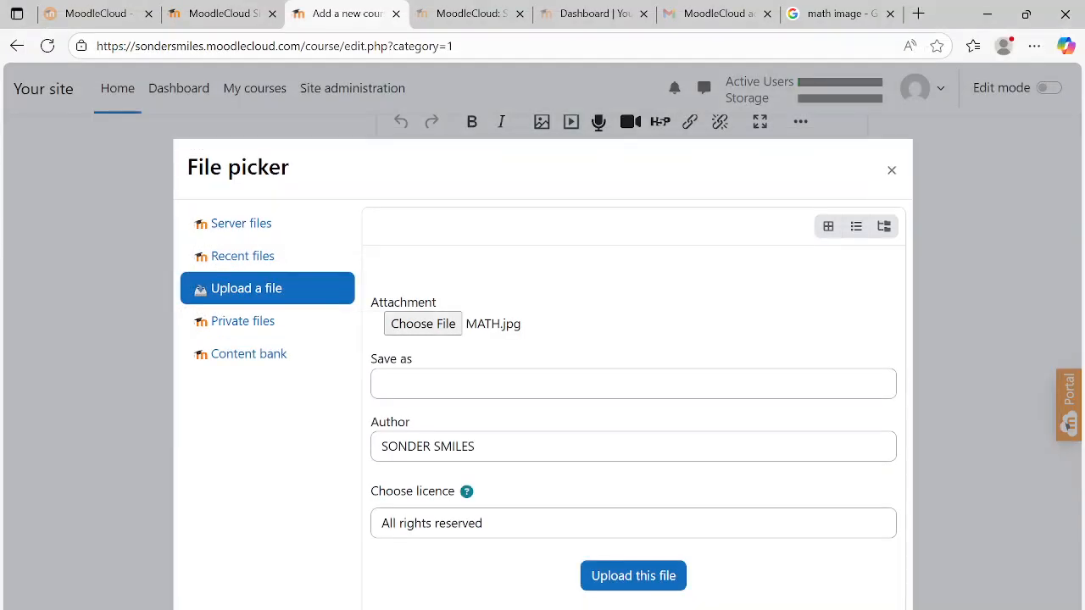
click(608, 577)
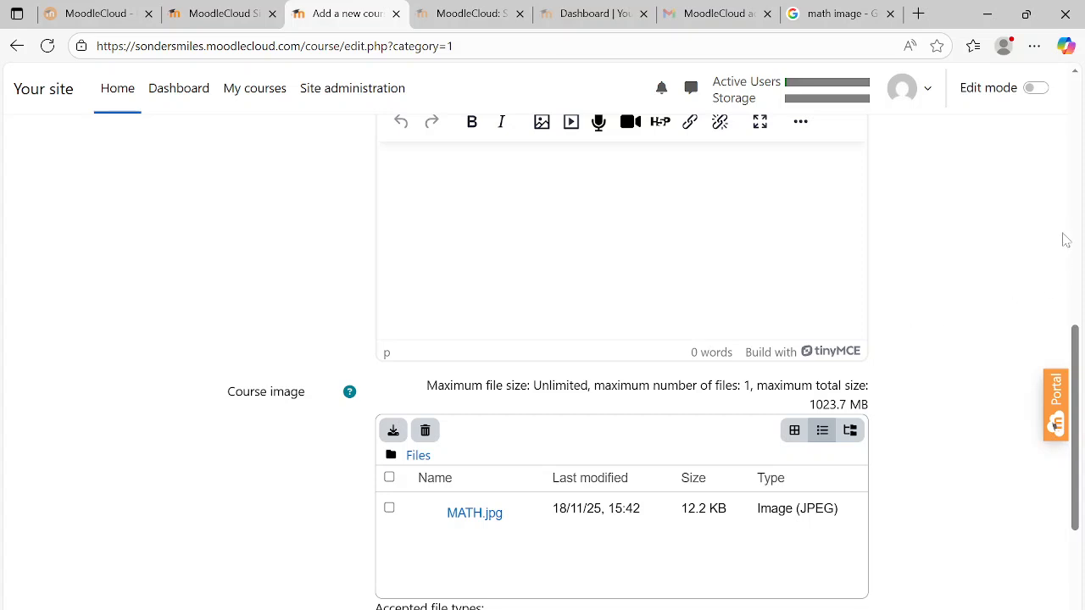
- Save the new course, display its page and look over its sections
drag(1075, 364, 1080, 539)
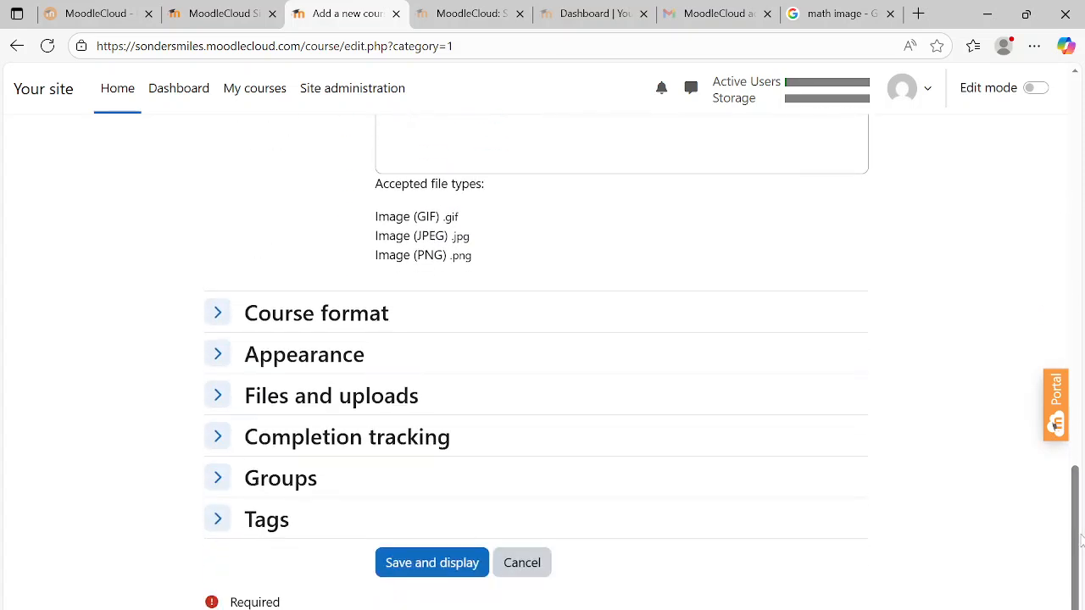
click(426, 564)
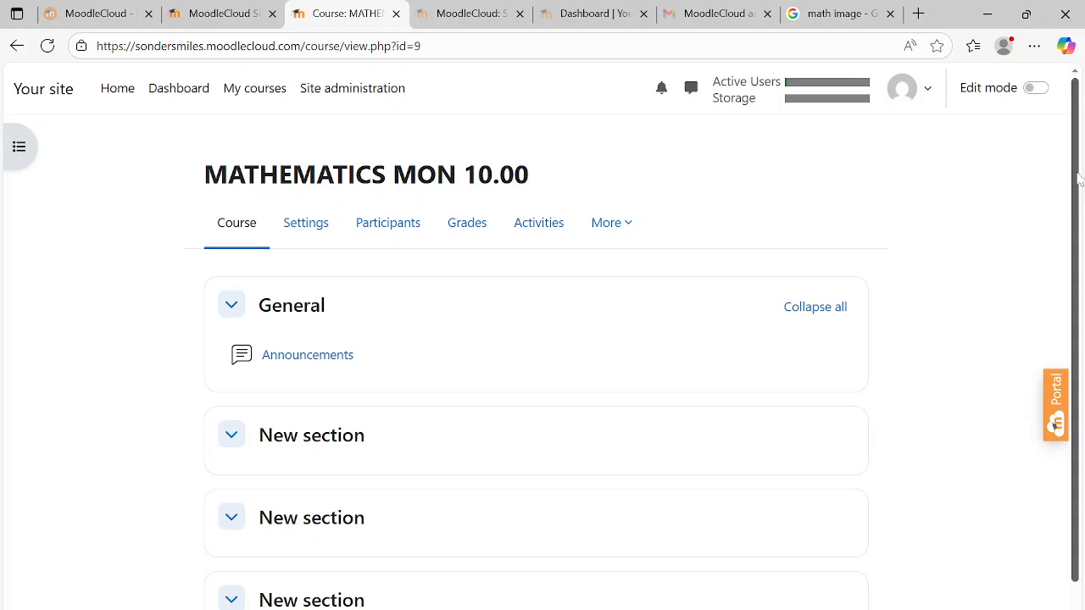
scroll(1079, 183, down, 1)
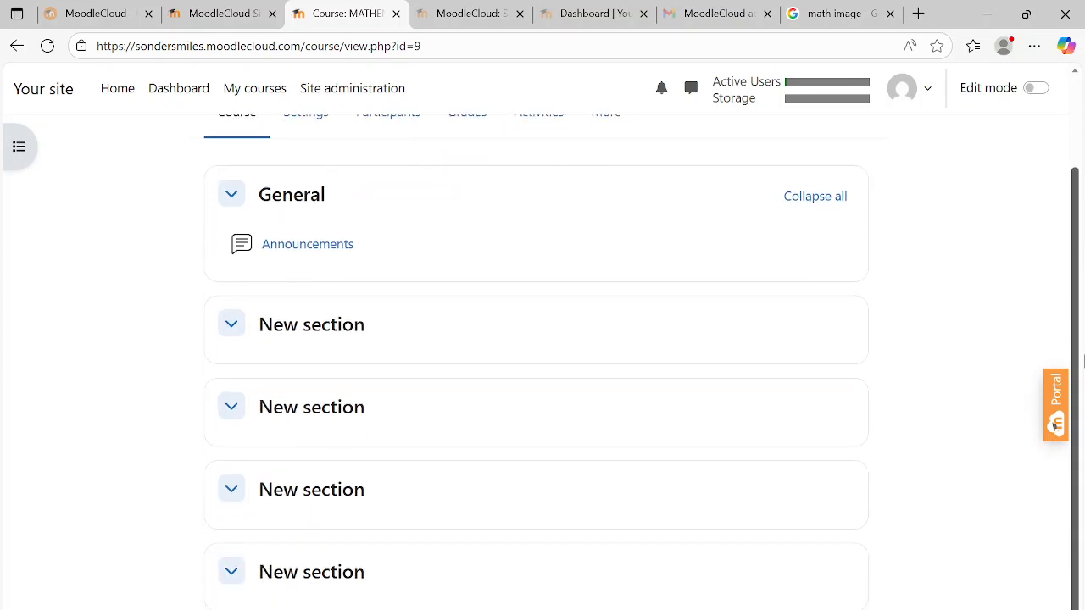
scroll(1083, 272, up, 1)
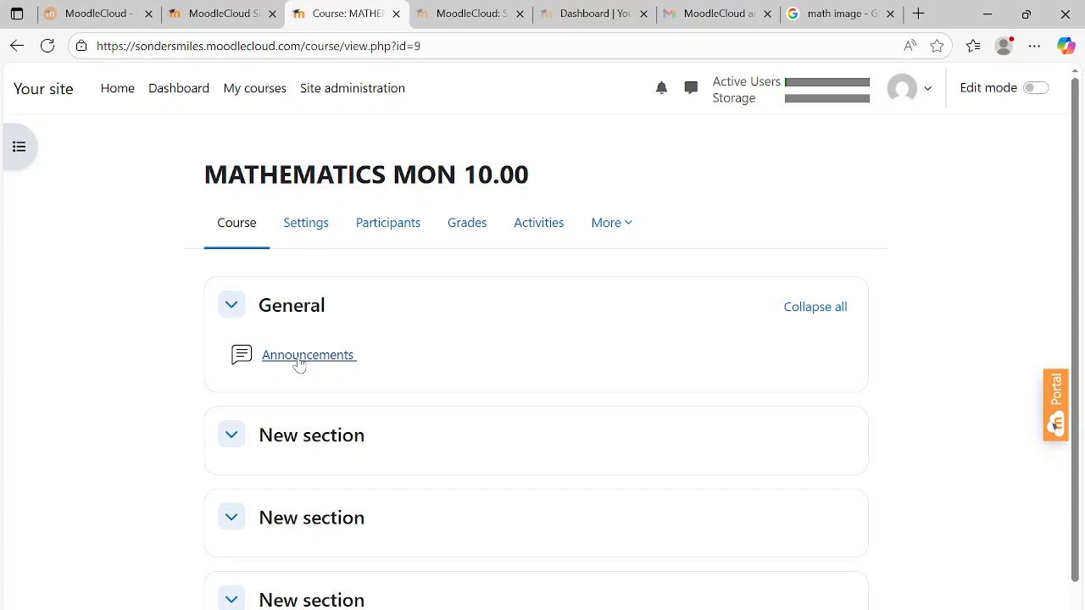
key(alt+Tab)
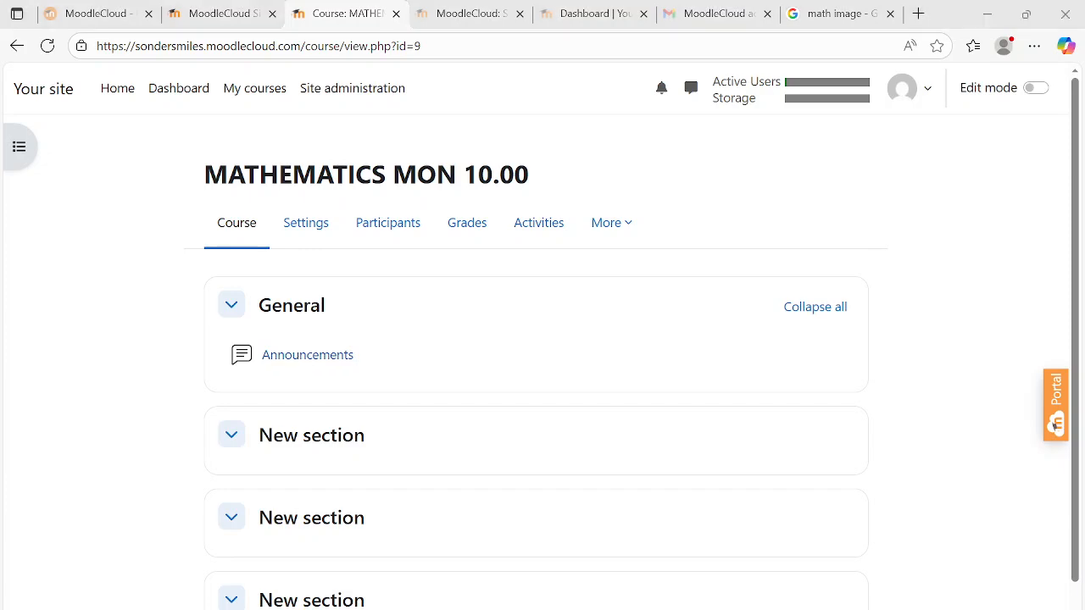